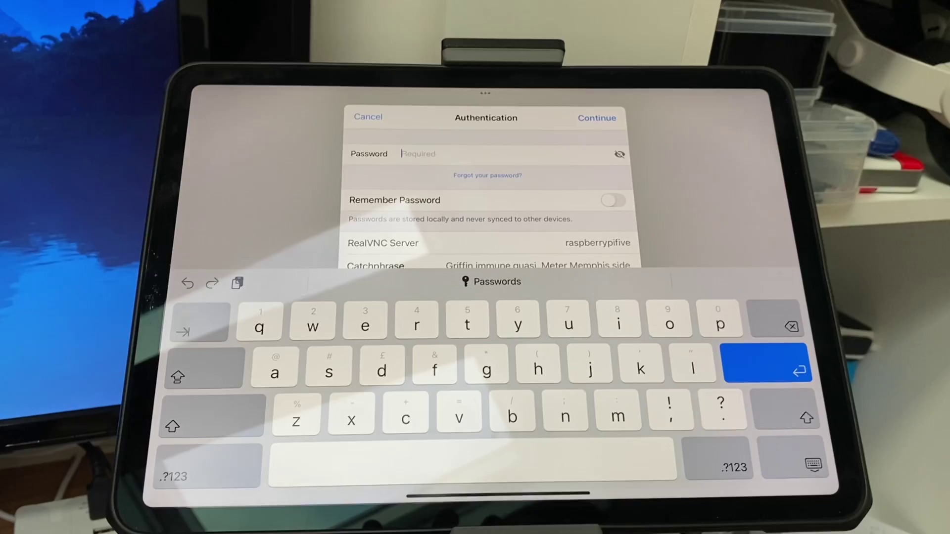
Paste the VNC server password into the Authentication dialog's Password field
key("ctrl+v")
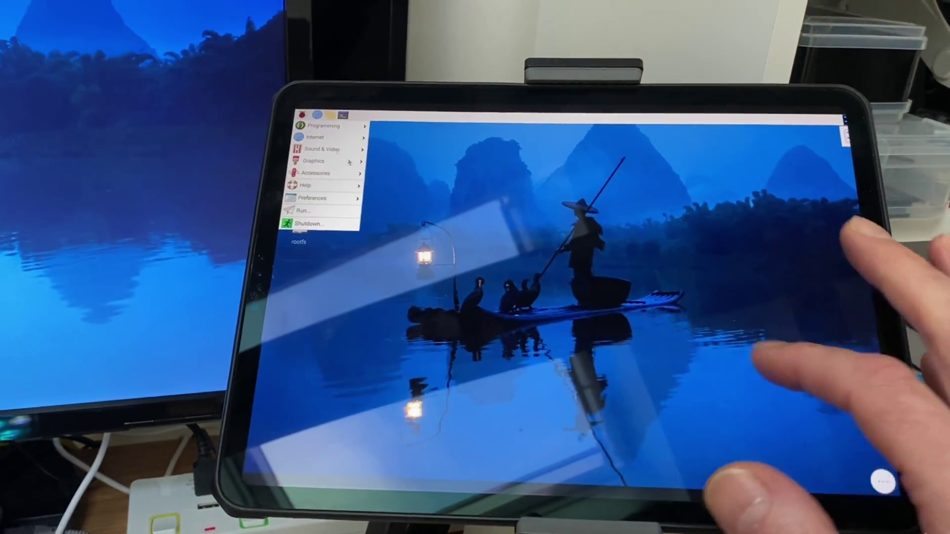
Start Raspberry Pi Imager from Accessories and open a new Chromium browser window
mouse_move(267, 115)
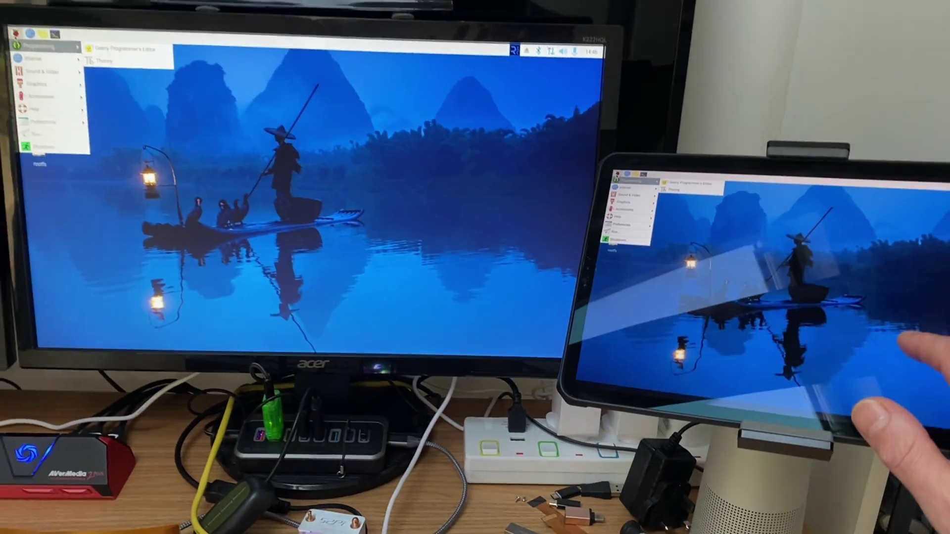
key("Escape")
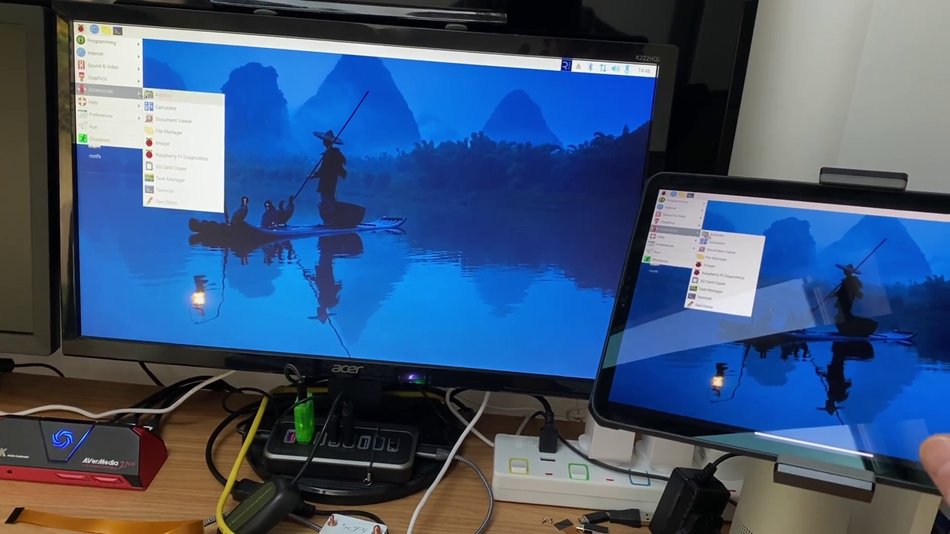
left_click(167, 142)
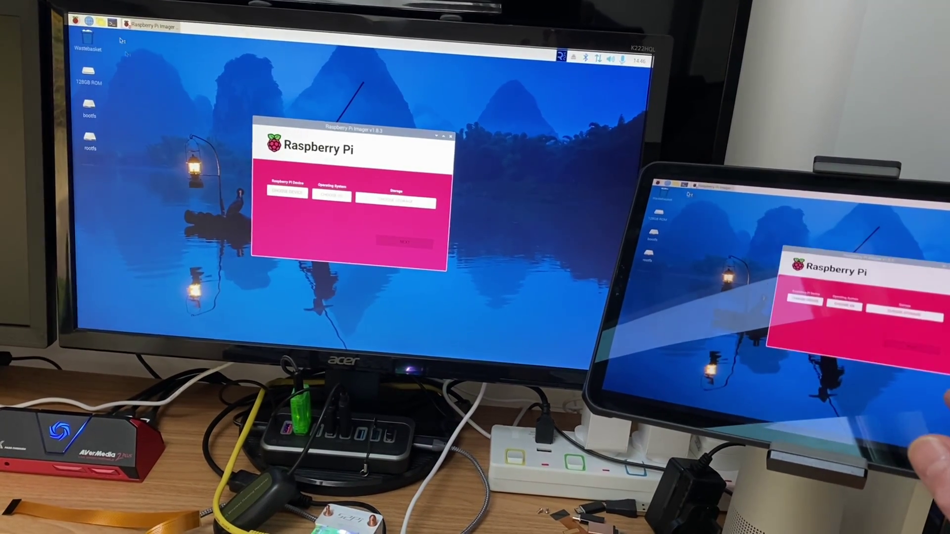
left_click(85, 24)
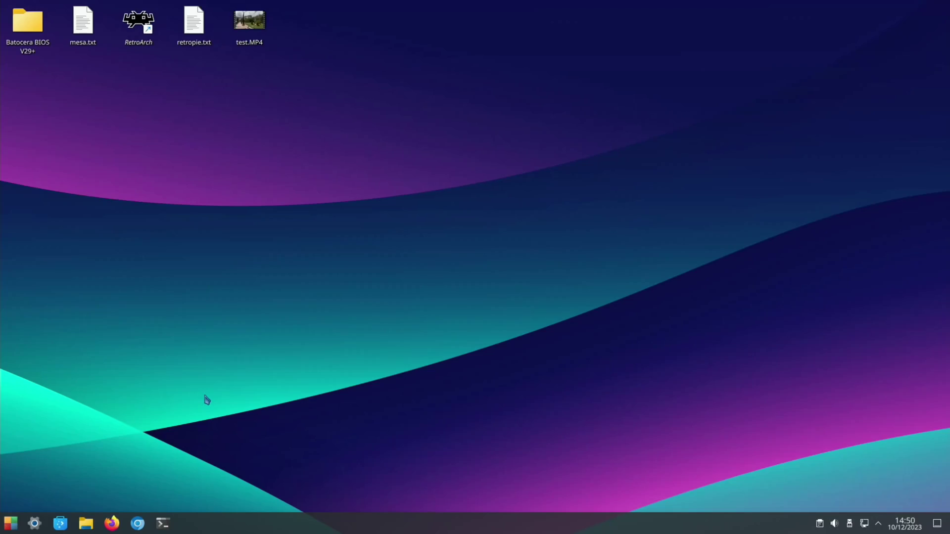
Launch Raspberry Pi Imager and choose Raspberry Pi 5 with Raspberry Pi OS (64-bit)
key("super")
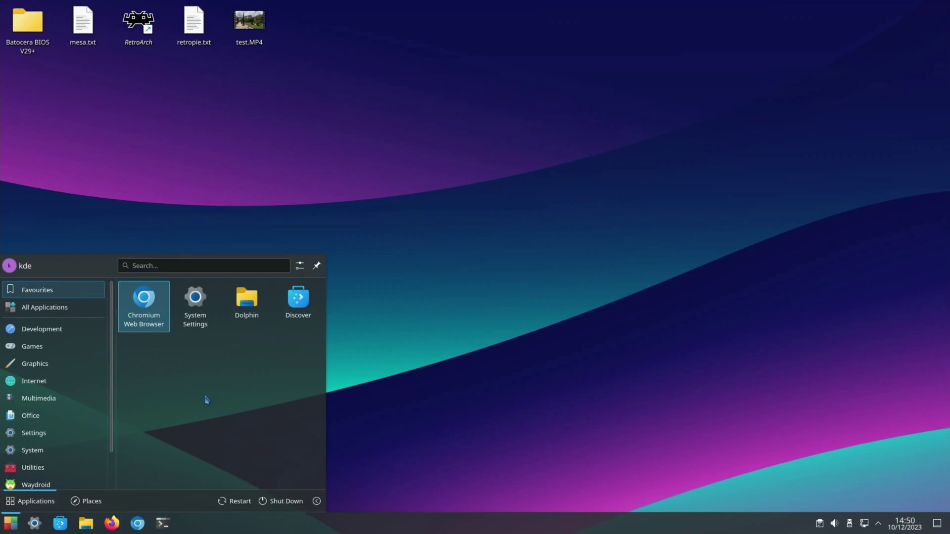
type("imager")
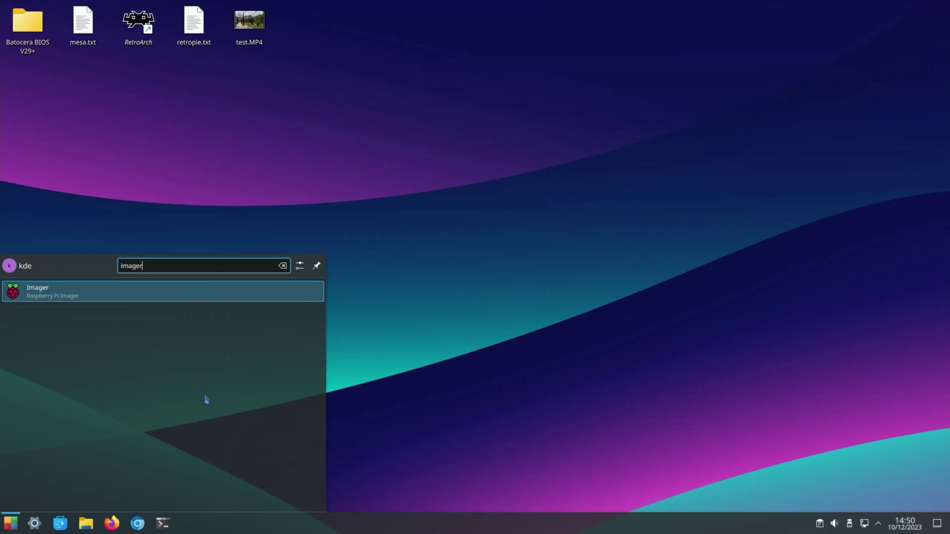
key("Return")
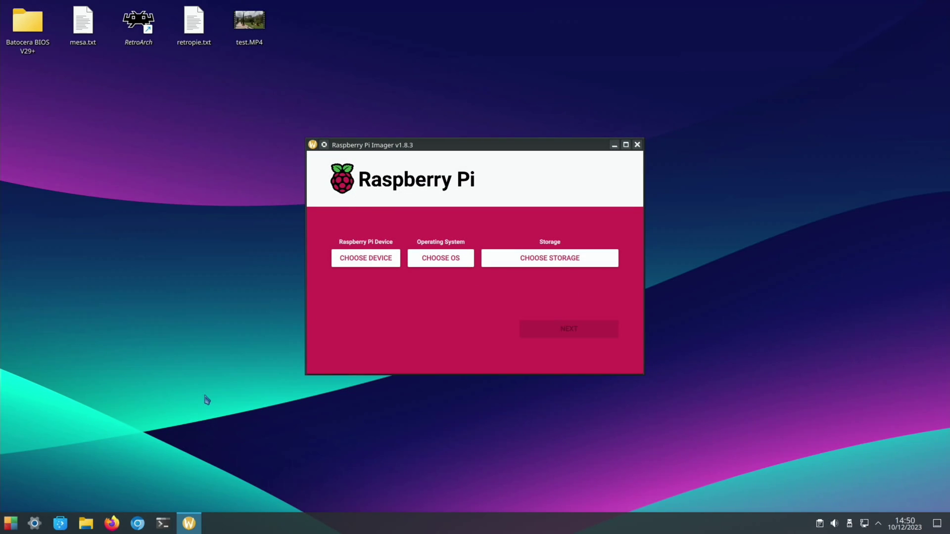
left_click(362, 256)
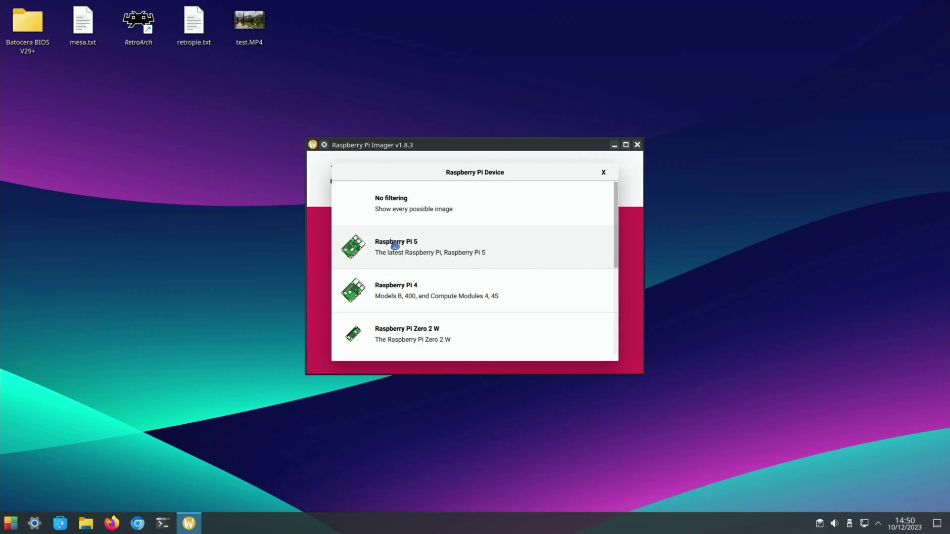
left_click(393, 246)
left_click(433, 261)
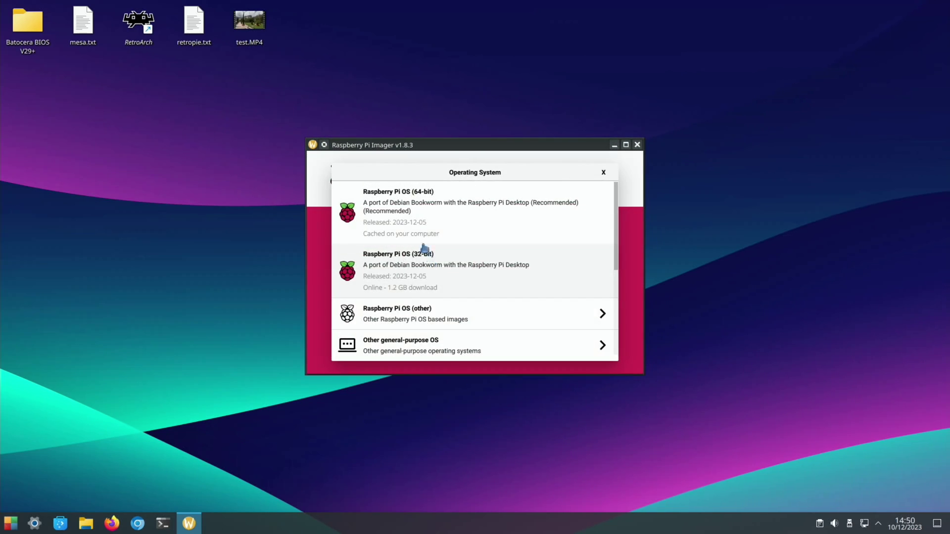
left_click(402, 213)
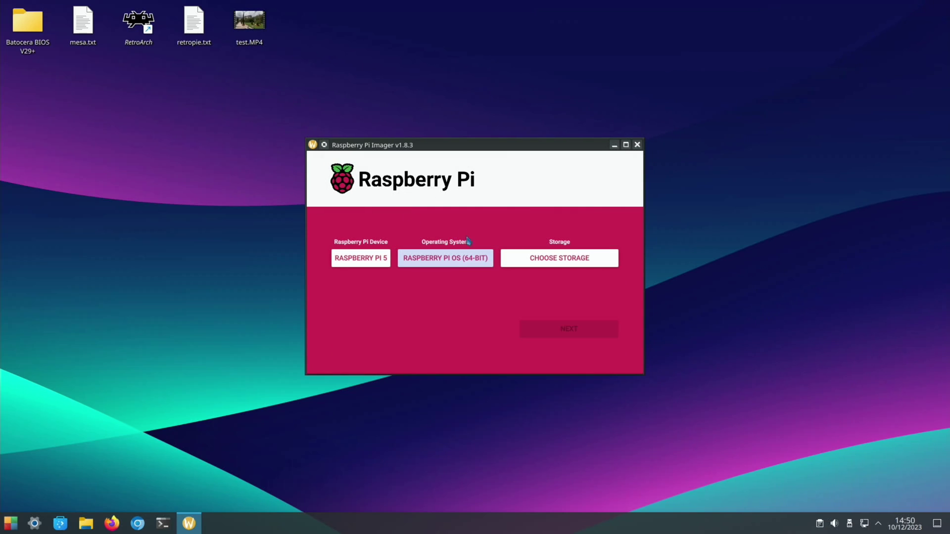
Write to the internal SD card without customisation, confirming the erase and entering the password
left_click(528, 262)
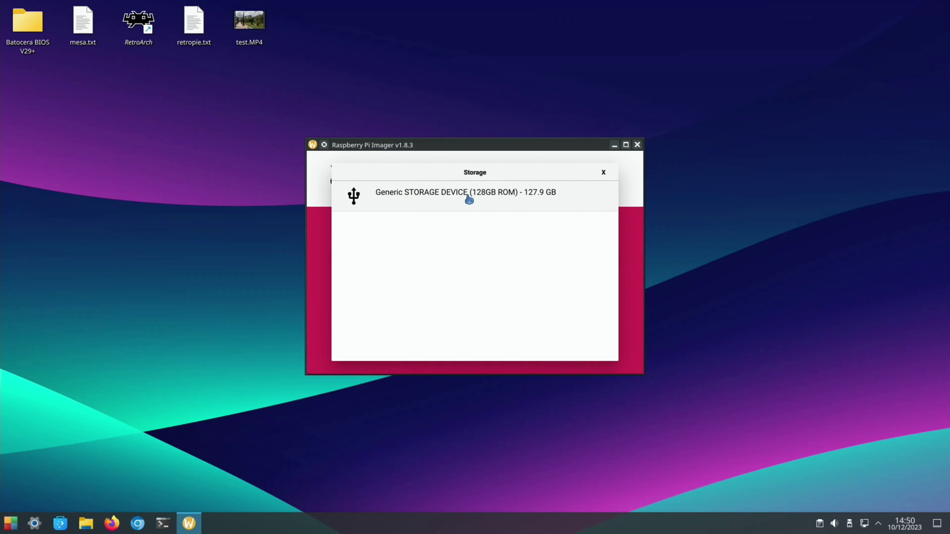
left_click(431, 198)
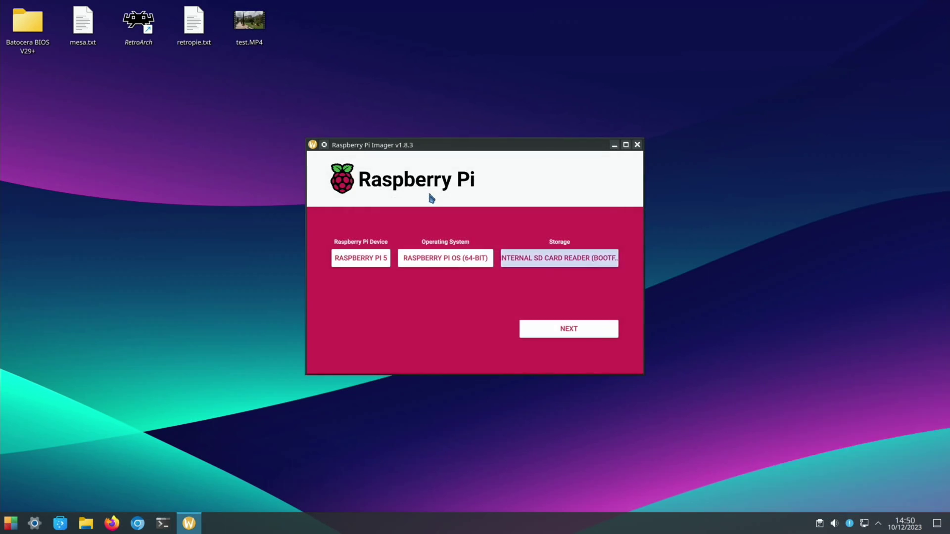
left_click(551, 332)
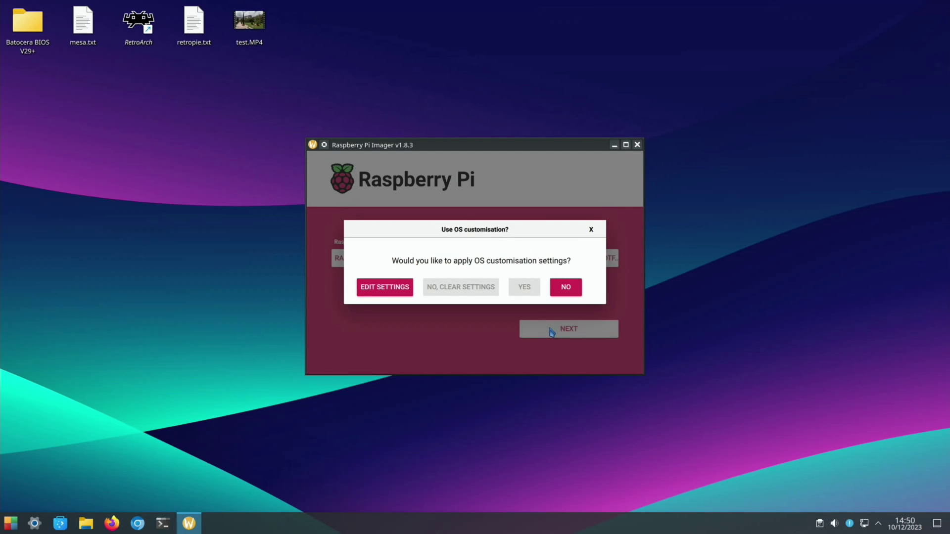
left_click(567, 290)
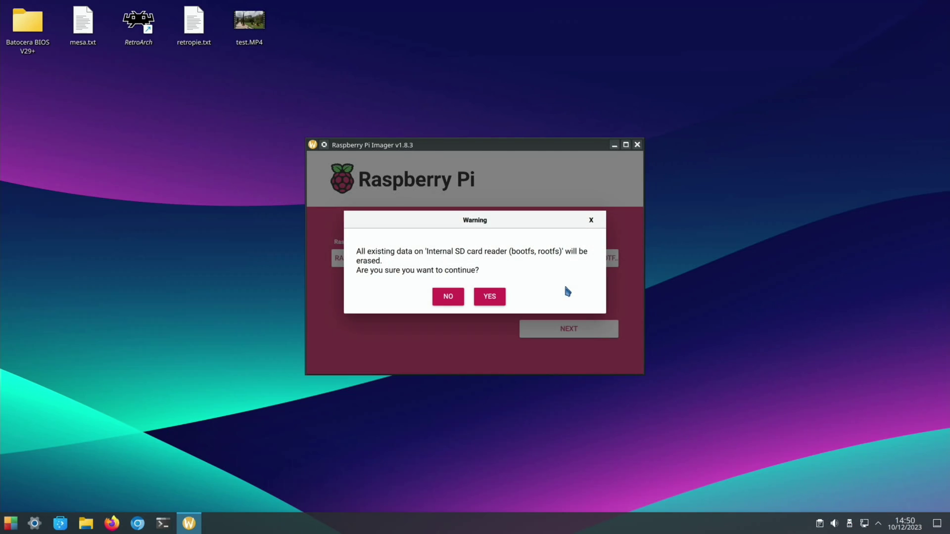
left_click(489, 297)
type("****")
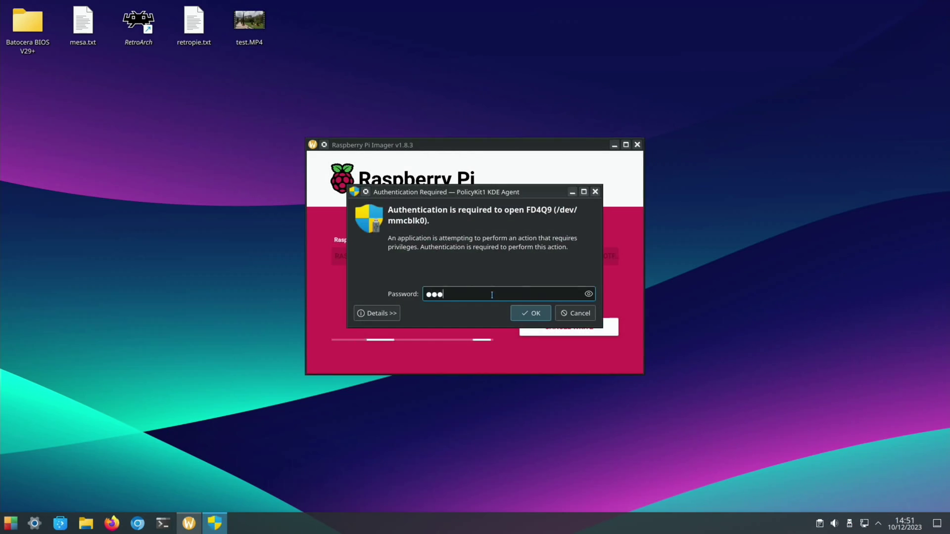
key("Return")
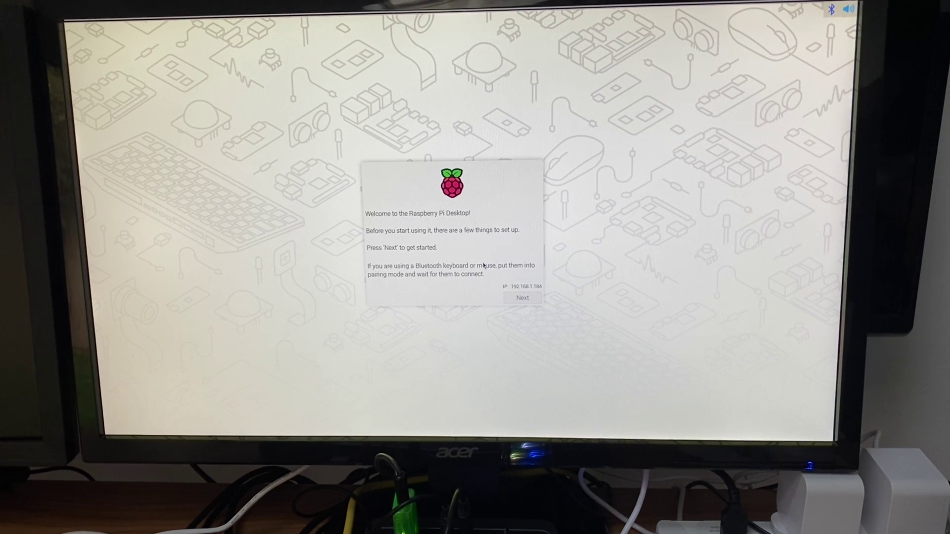
Continue past the Welcome to the Raspberry Pi Desktop screen
left_click(514, 293)
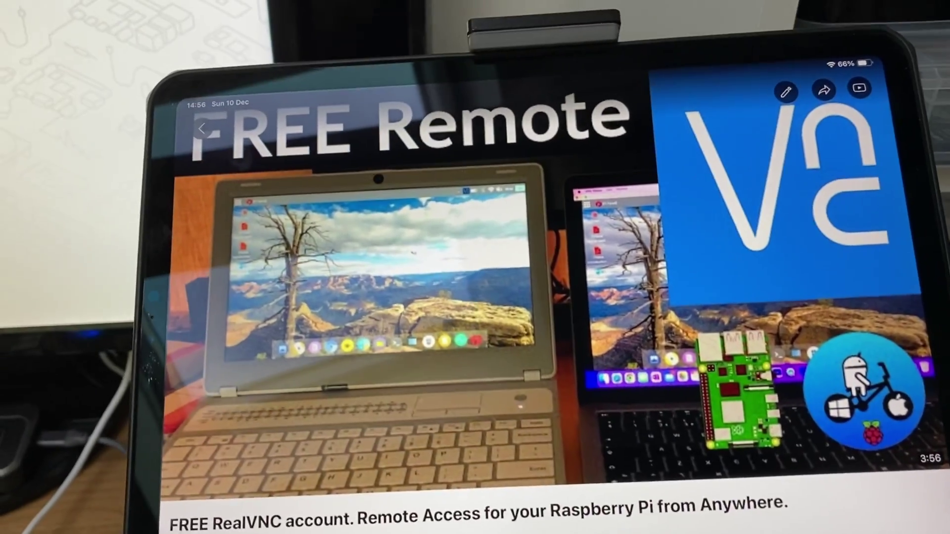
Swipe up from the iPad's bottom edge to return to the home screen
left_click_drag(495, 531, 436, 89)
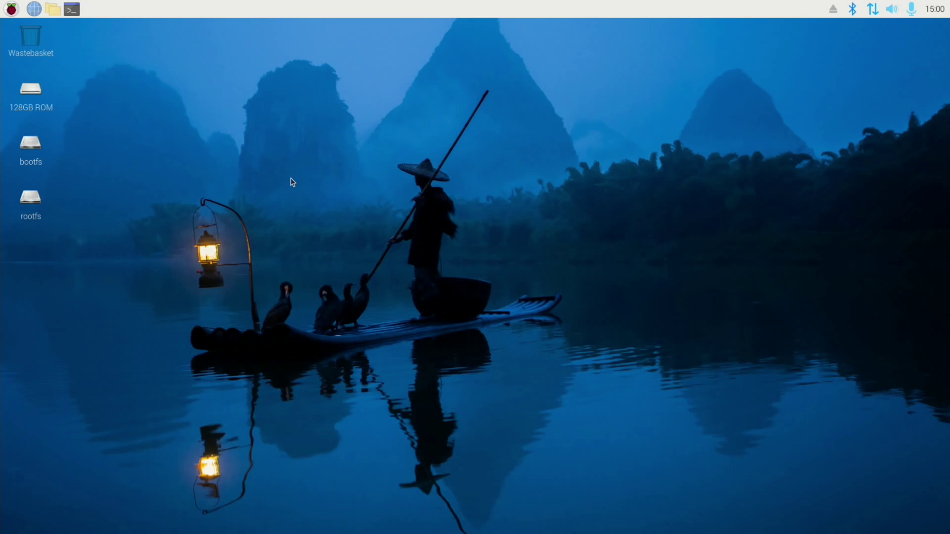
Open a terminal and run 'sudo raspi-config'
key("ctrl+alt+t")
type("su")
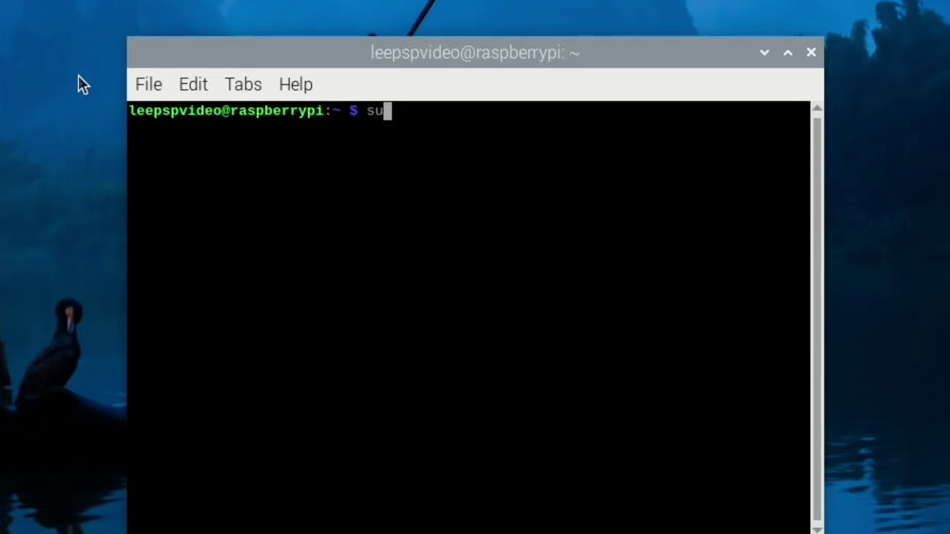
type("do rasp")
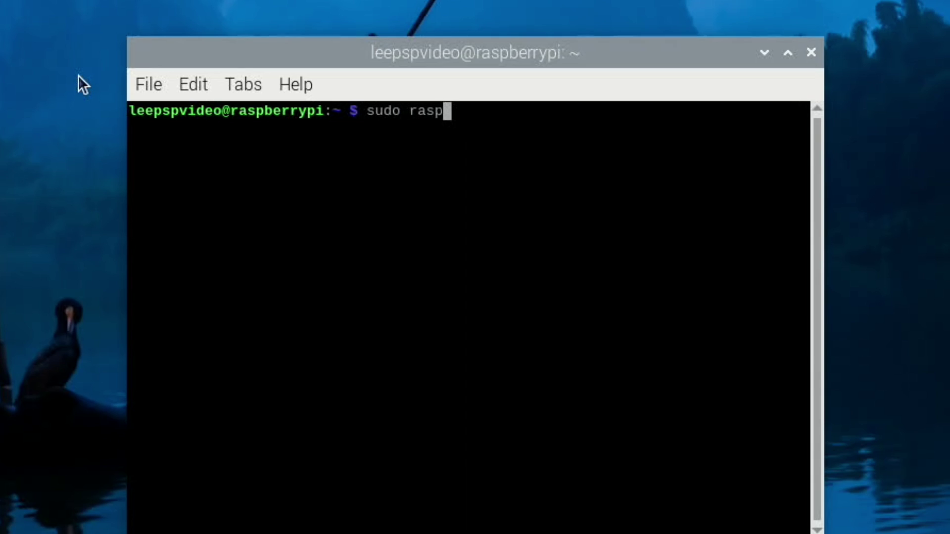
type("i-conf")
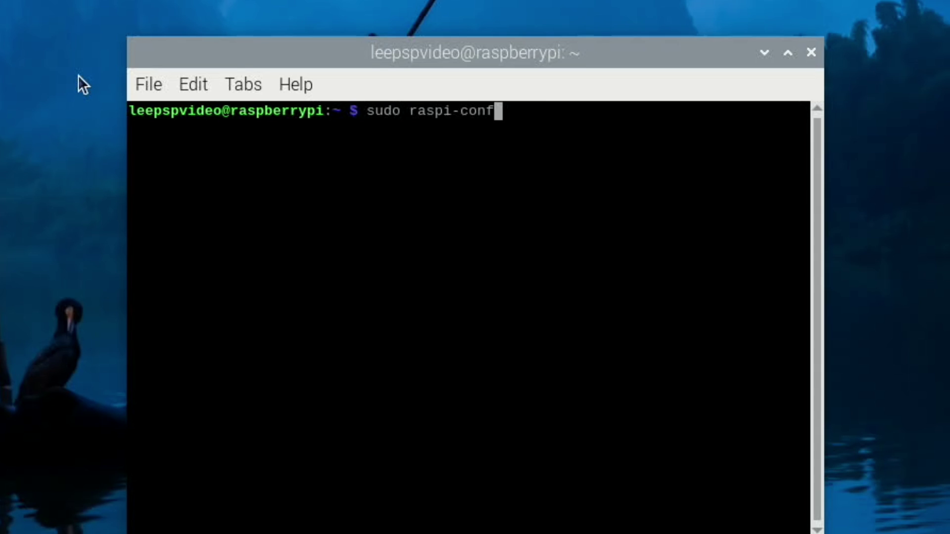
type("i")
type("g")
key("Return")
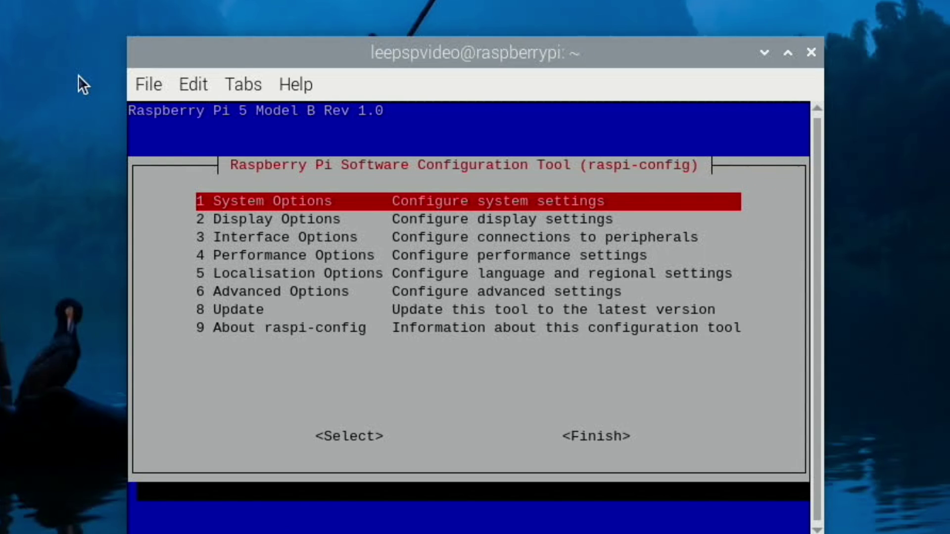
Enable the VNC Server under Interface Options by choosing Yes
key("Down")
key("Down")
key("Return")
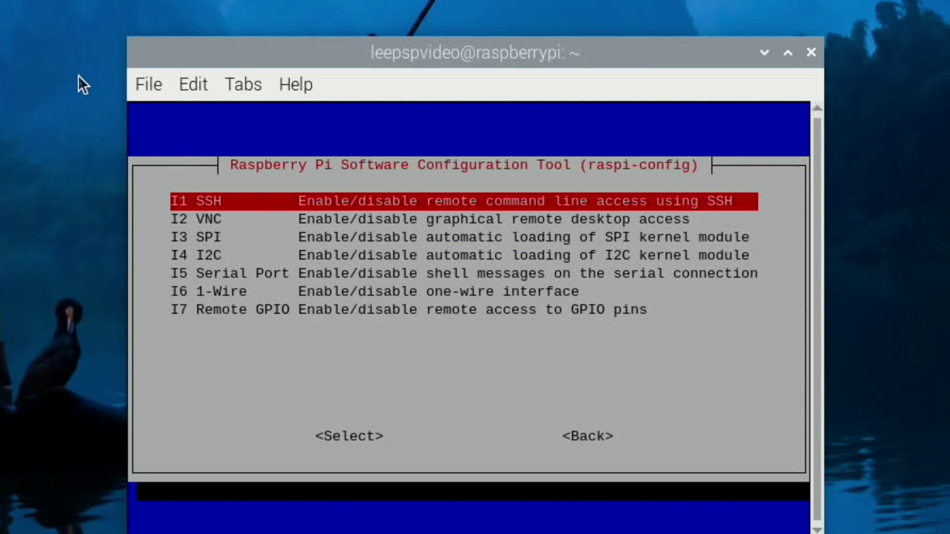
key("Down")
key("Return")
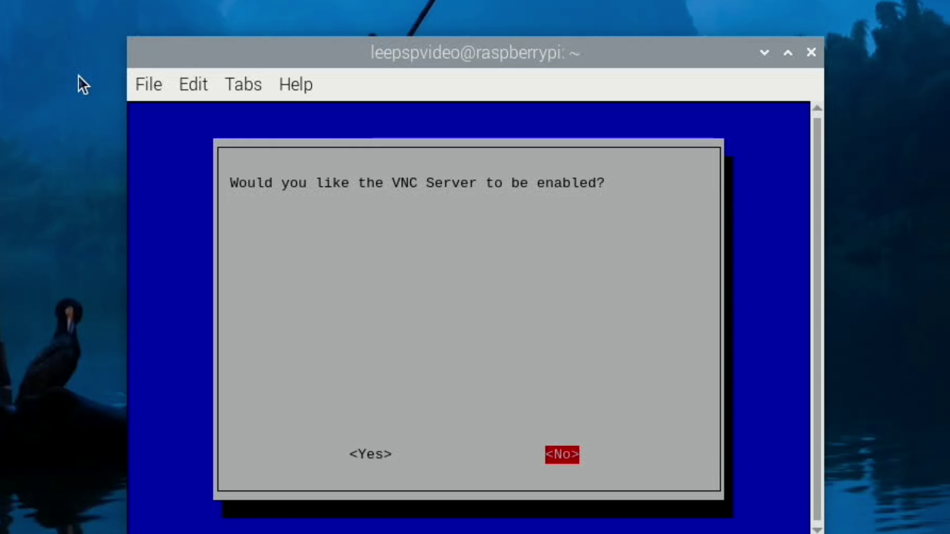
key("Left")
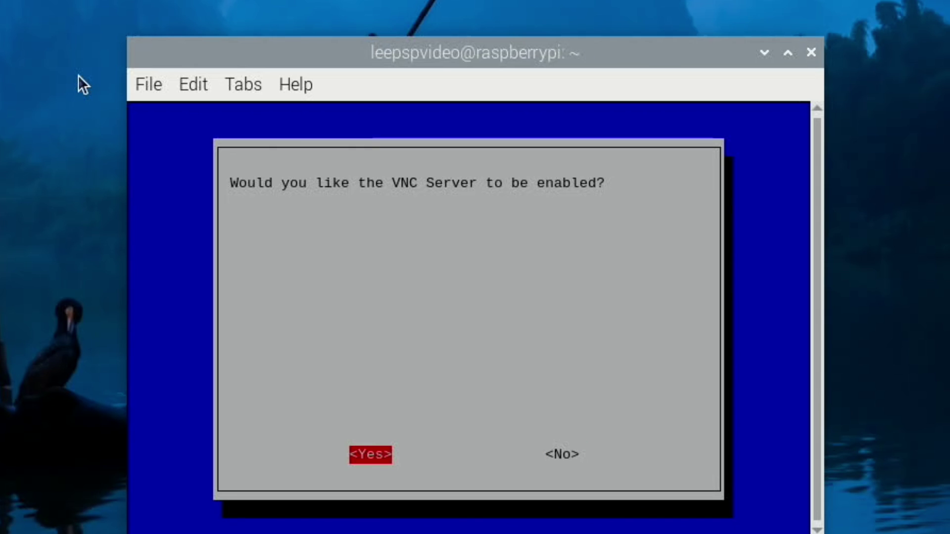
key("Return")
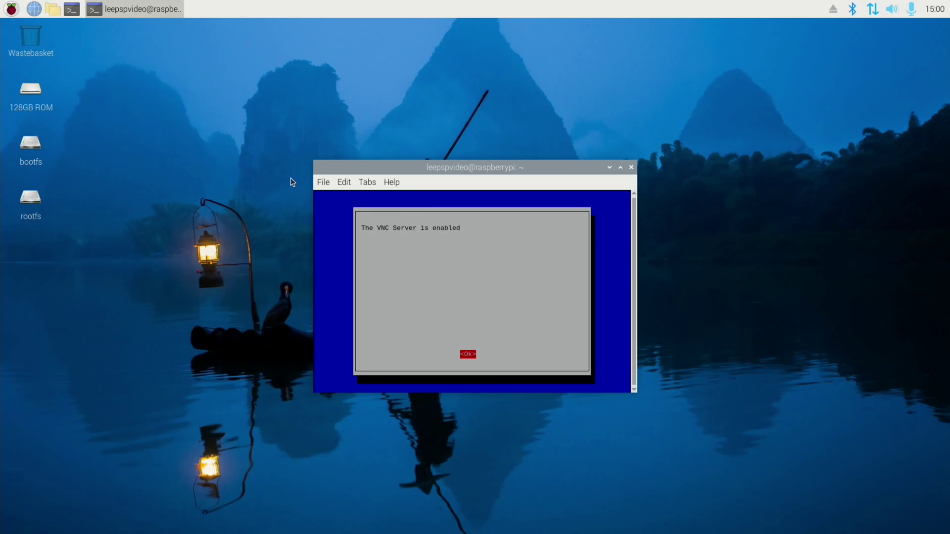
left_click(306, 171)
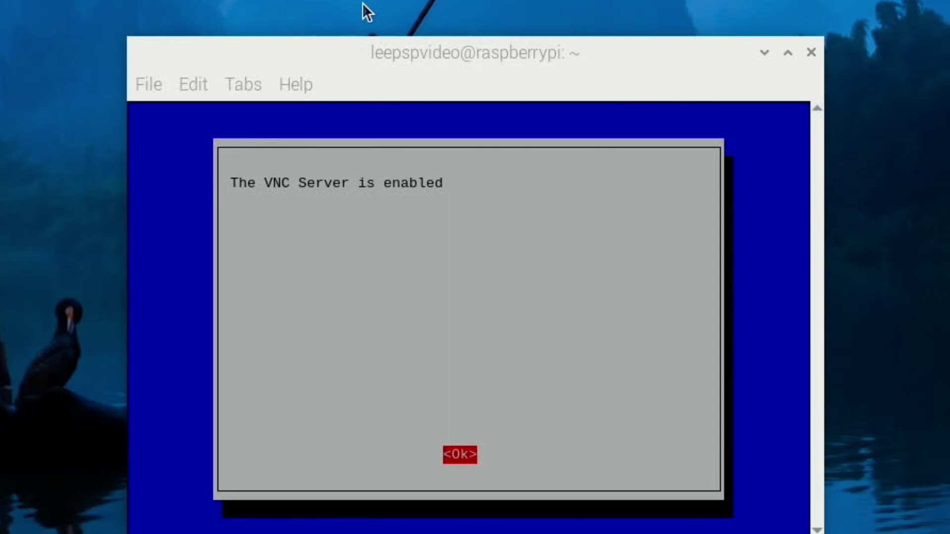
left_click(515, 345)
Dismiss the VNC confirmation and exit raspi-config via Finish
key("Return")
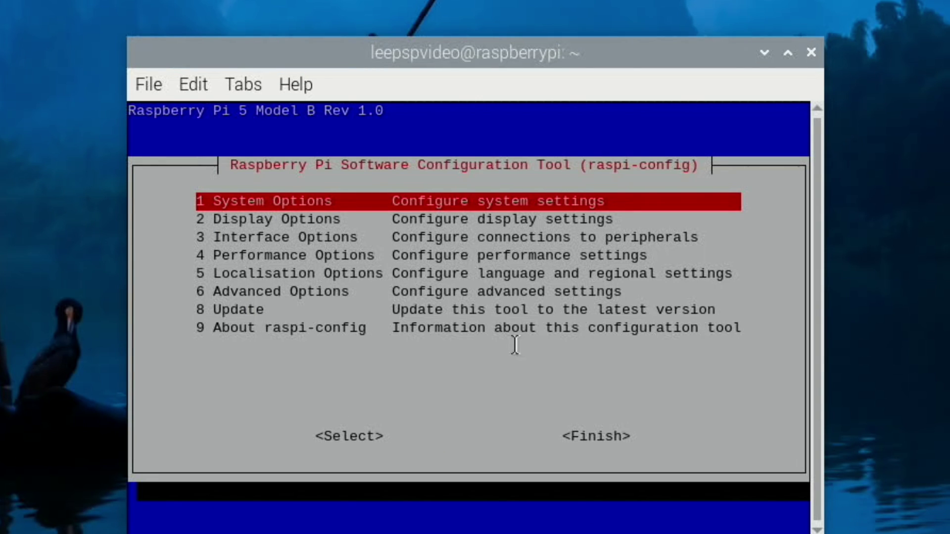
key("Tab")
key("Tab")
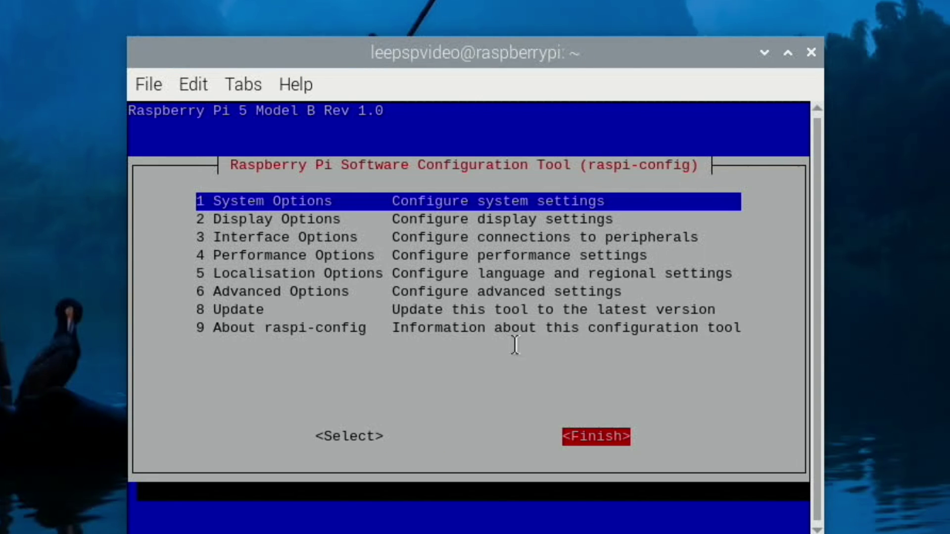
key("Return")
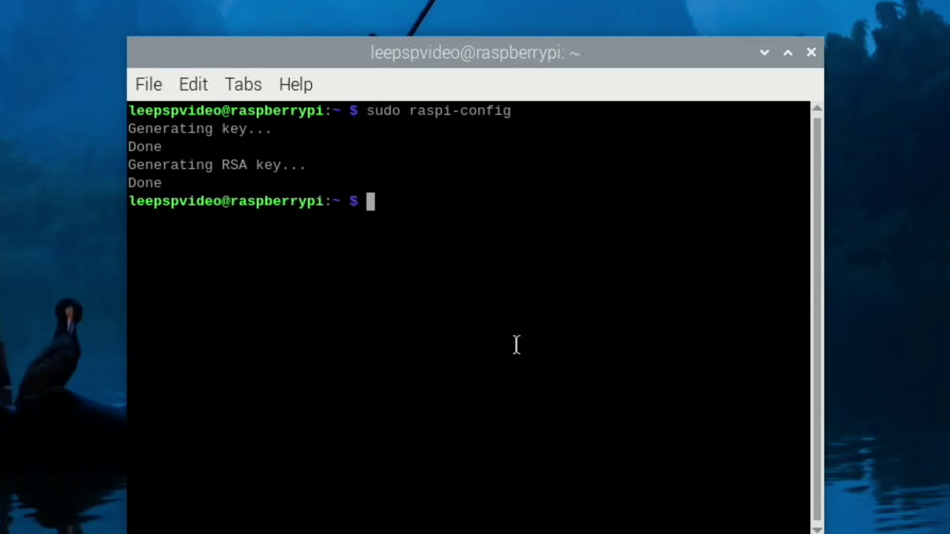
Run ifconfig and scroll up to read the eth0 address 192.168.1.184
type("ifconfig")
key("Return")
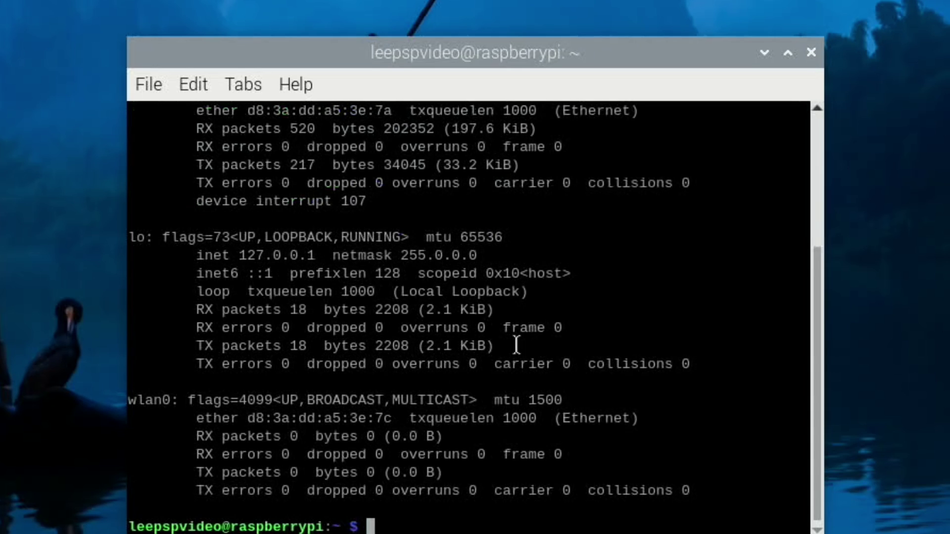
scroll(710, 144, "up", 4)
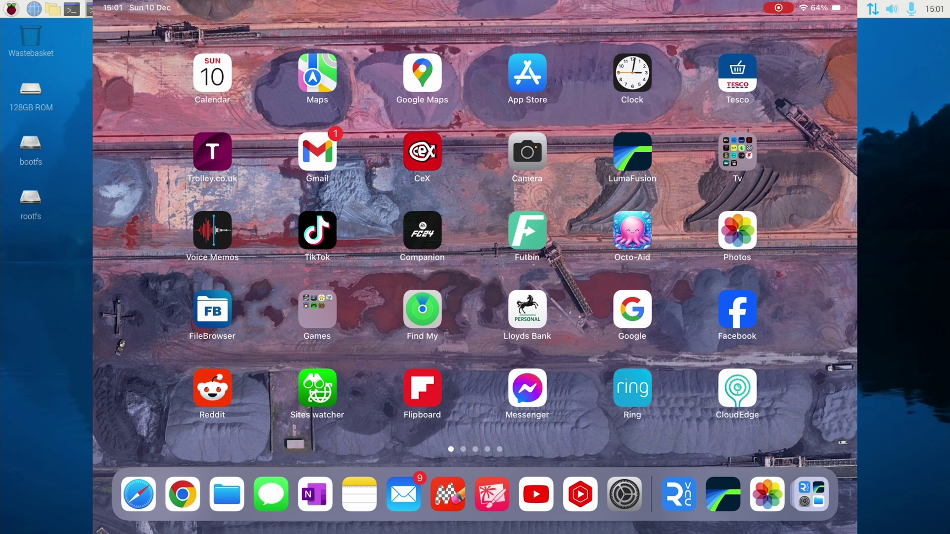
Open VNC Viewer's Address Book and start a new computer entry
left_click(678, 494)
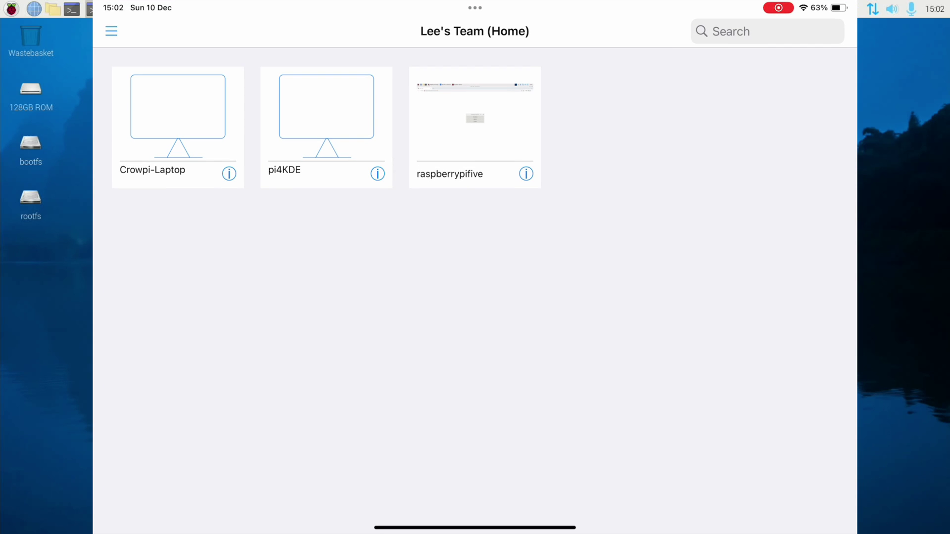
left_click(111, 31)
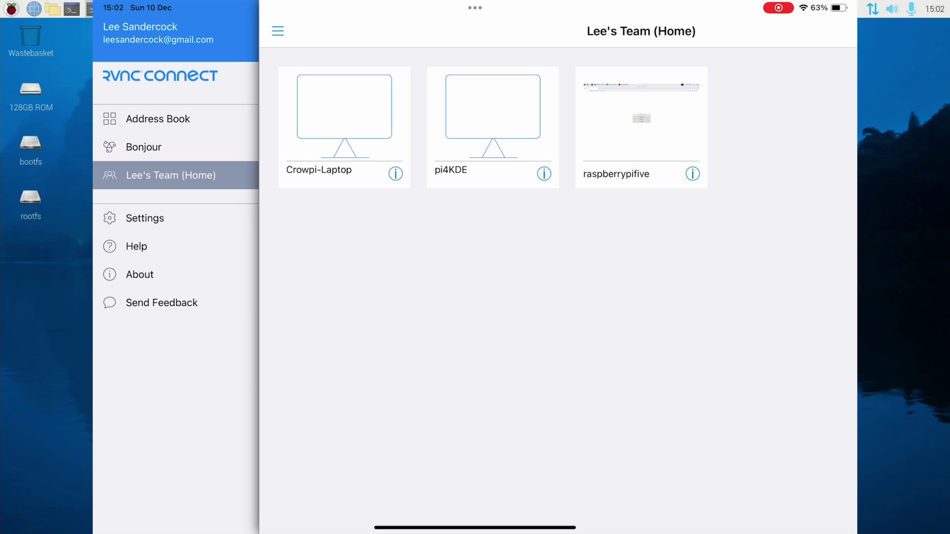
left_click(148, 119)
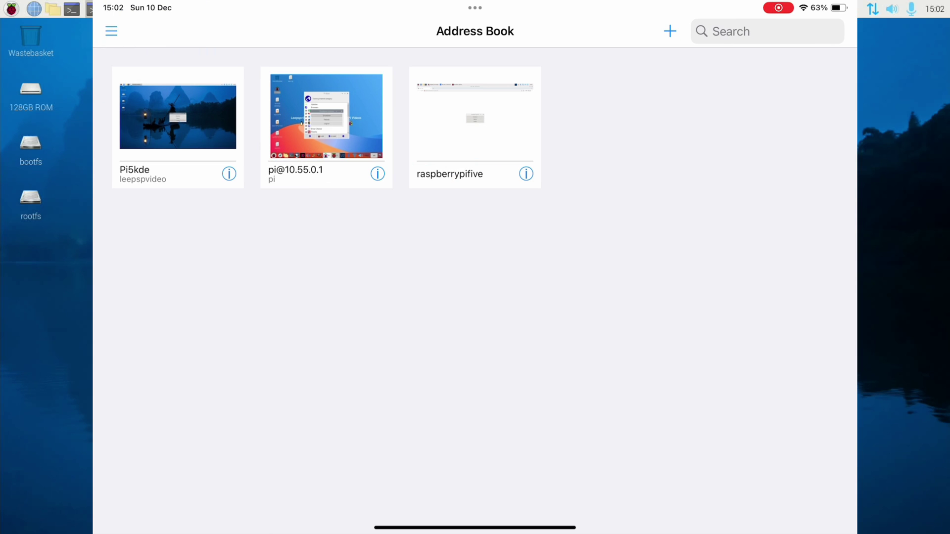
left_click(670, 31)
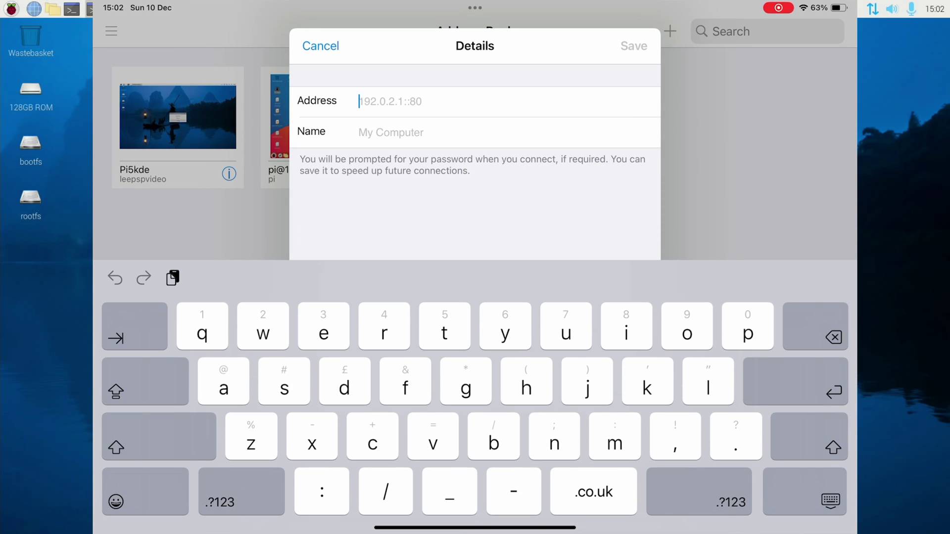
Save a new computer with address 192.168.1.184 and name Pi5
type("19")
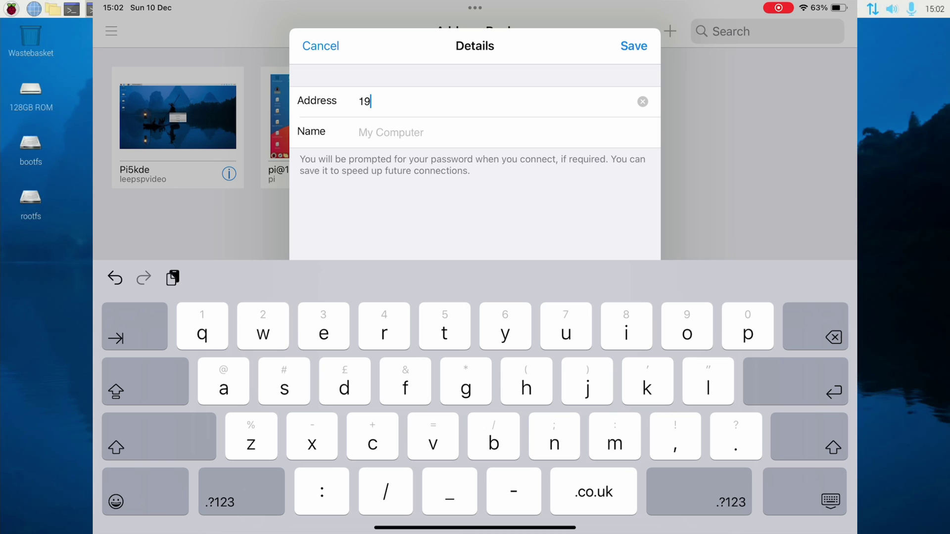
type("2.1")
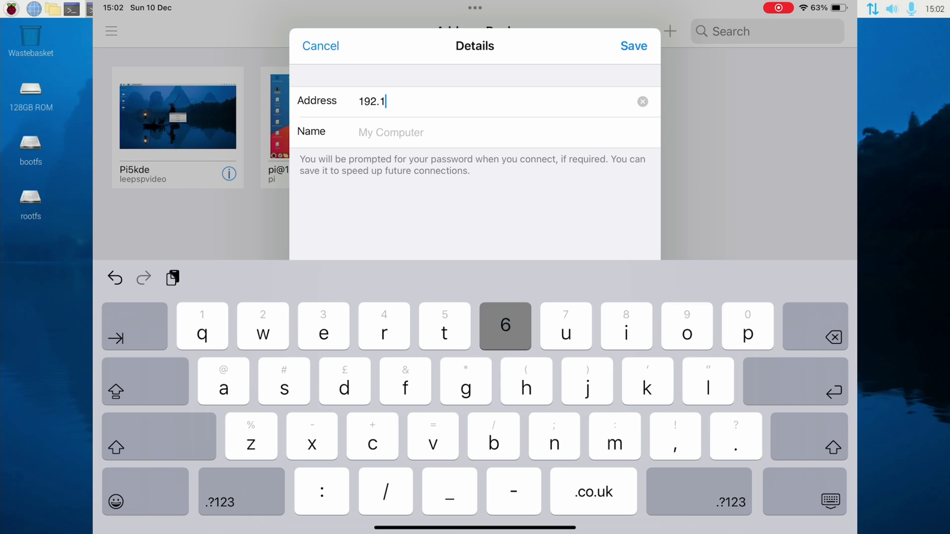
type("68.1.")
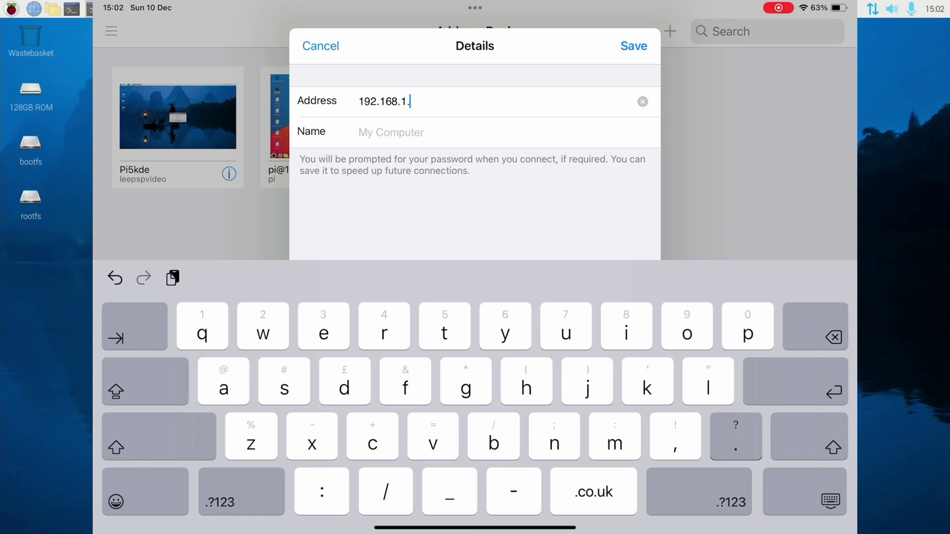
type("184")
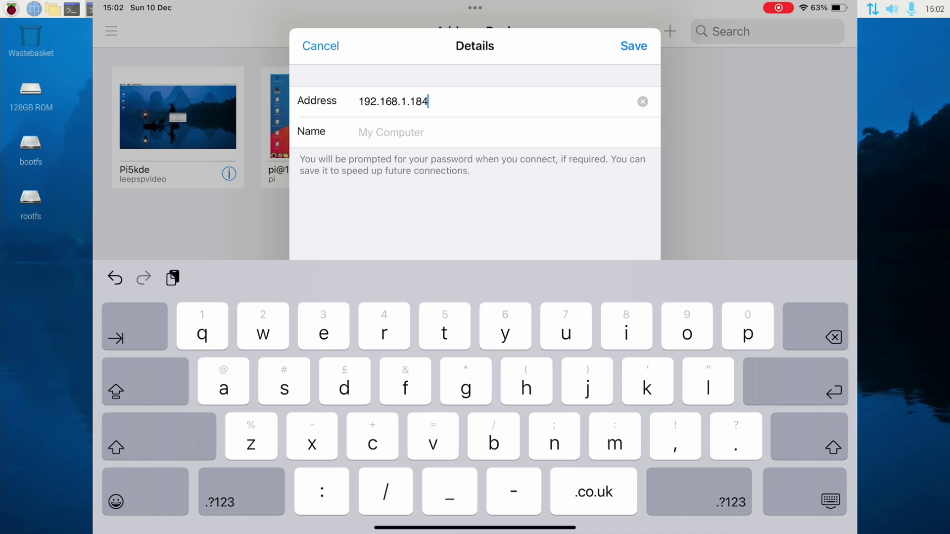
key("Return")
type("Pi5")
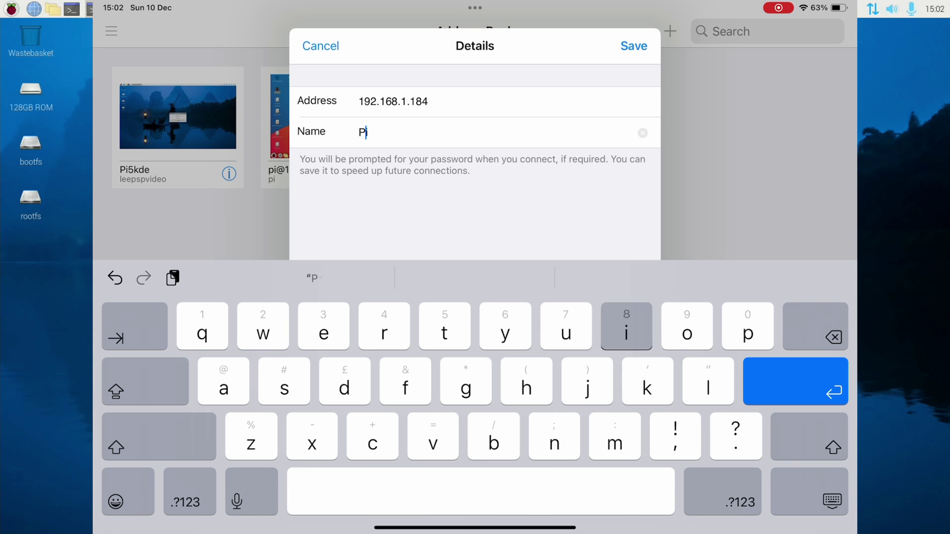
left_click(633, 45)
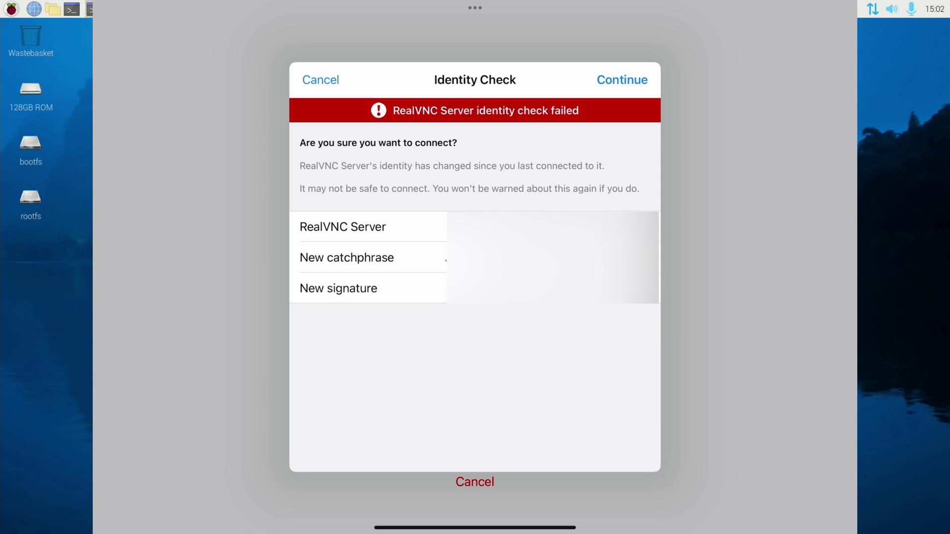
Accept the changed server identity and enter the Pi's username for authentication
left_click(622, 80)
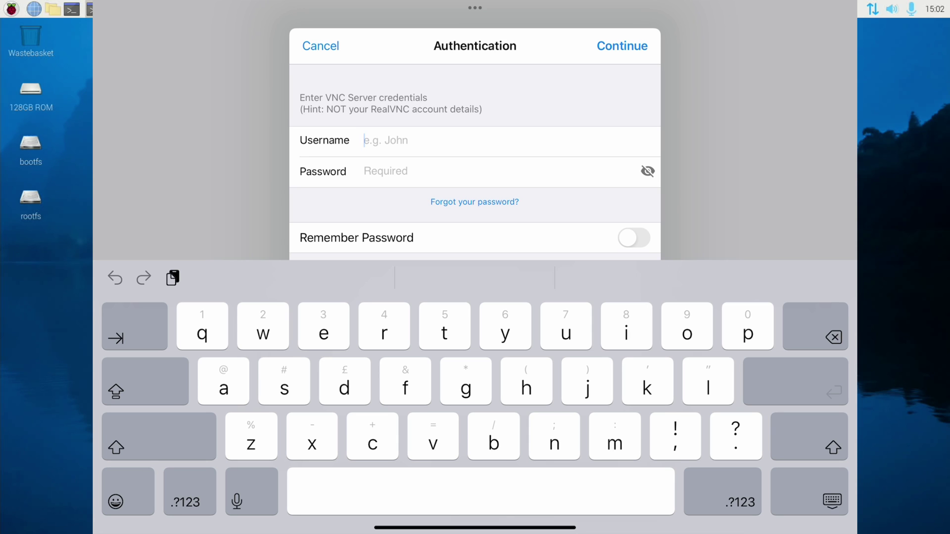
type("leepspvideo")
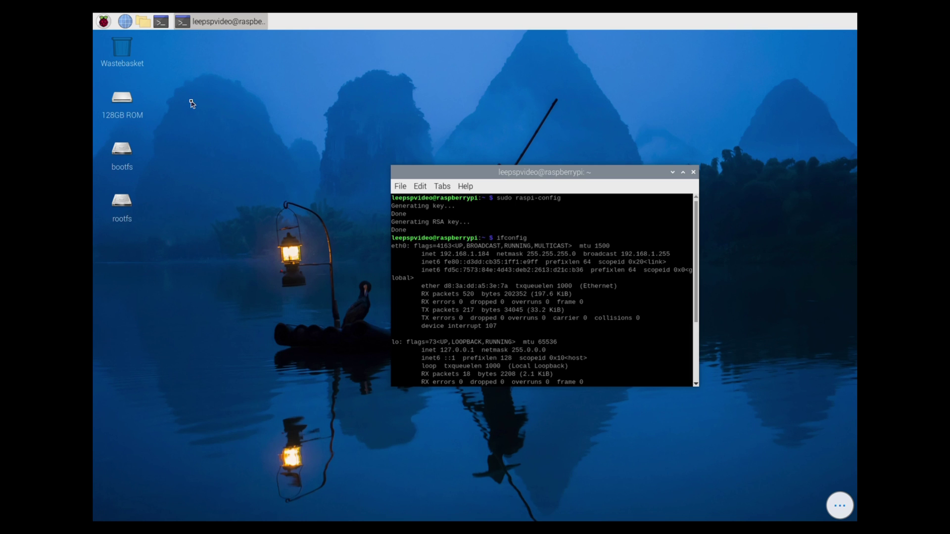
Disconnect the remote VNC session to Pi5 and close the Pi's terminal window
left_click(840, 505)
left_click(839, 505)
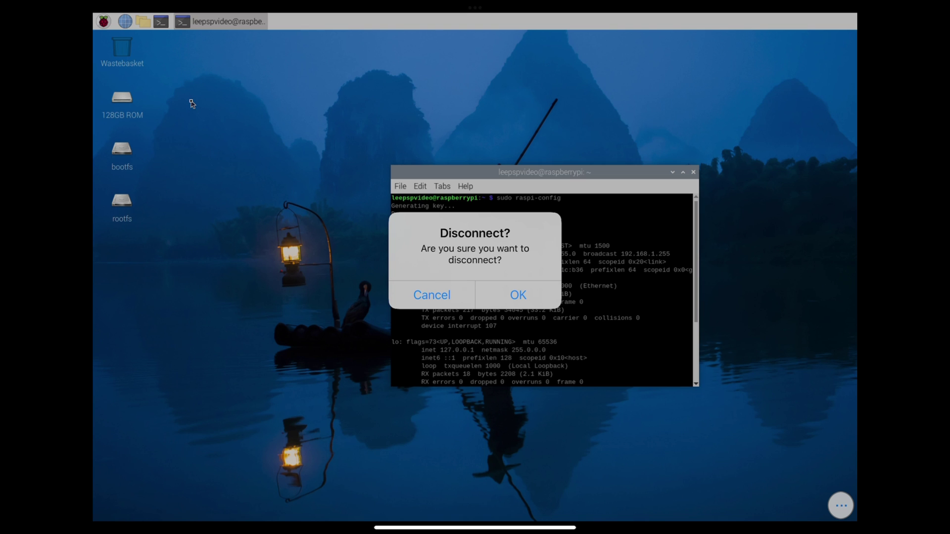
left_click(518, 294)
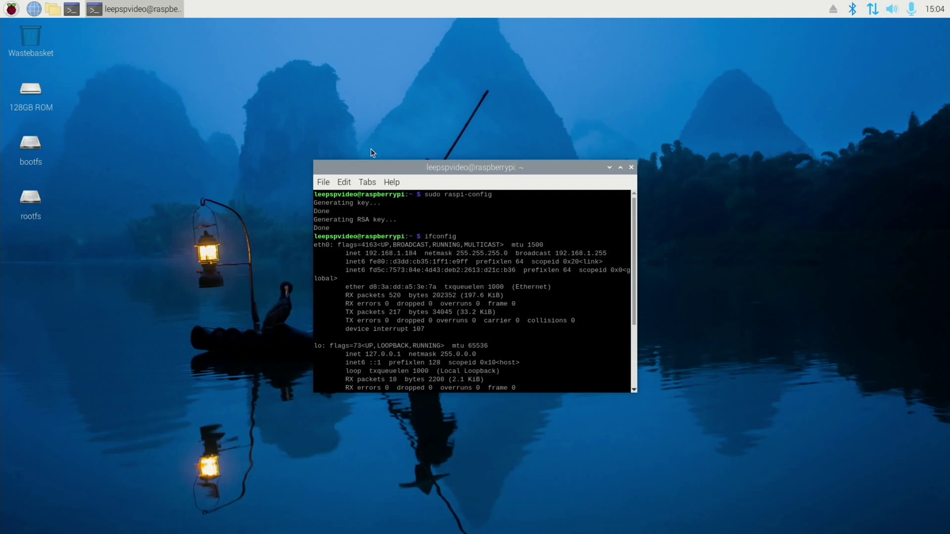
left_click_drag(385, 168, 391, 164)
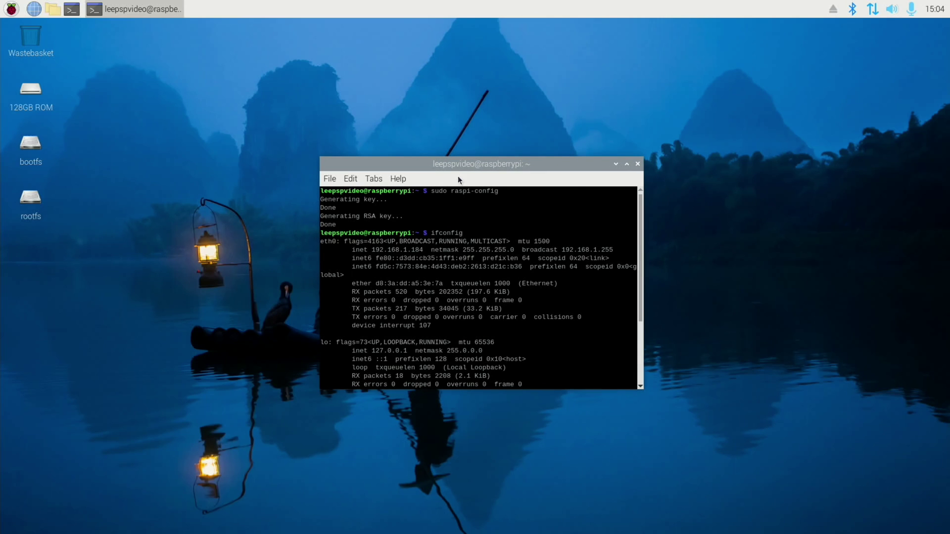
left_click(635, 165)
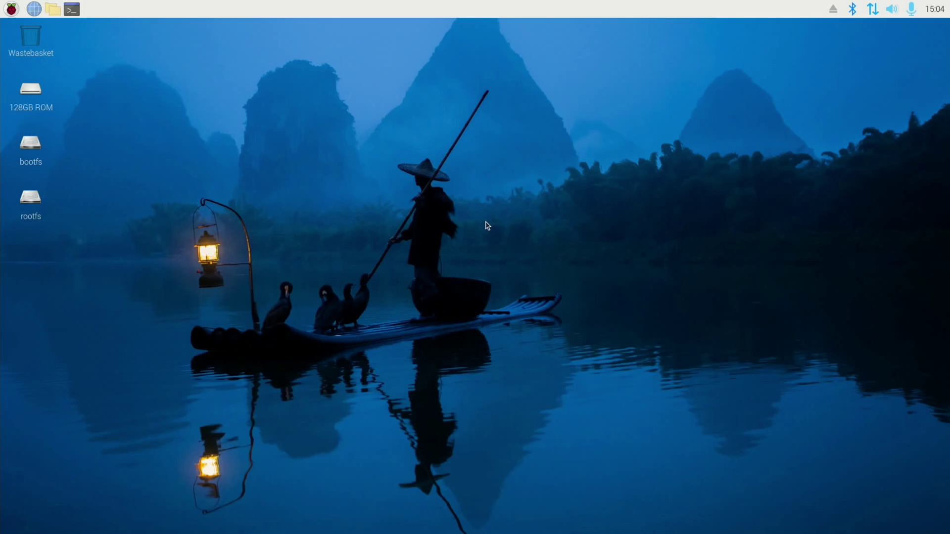
Run sudo raspi-config and set Advanced Options > A6 Wayland to W1 X11 with Openbox
key("ctrl+alt+t")
type("sudo raspi-config")
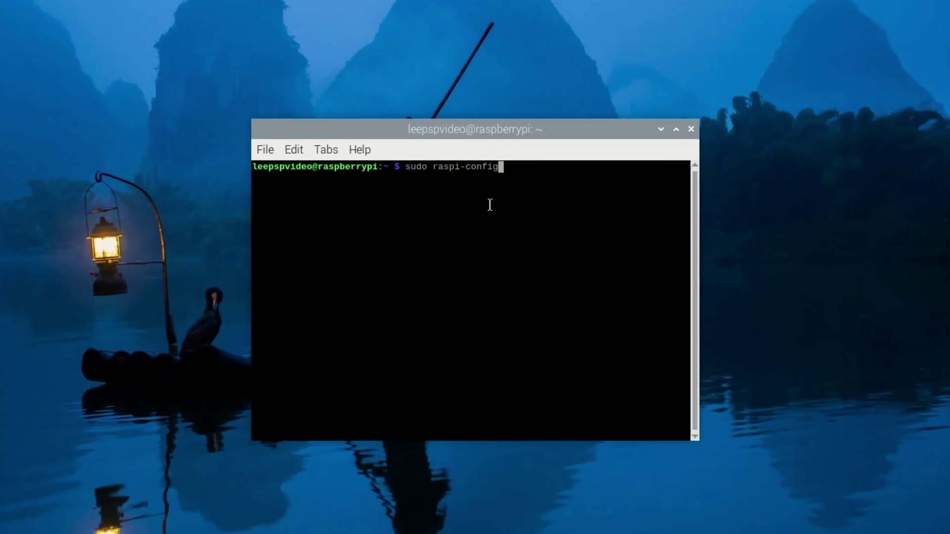
key("Return")
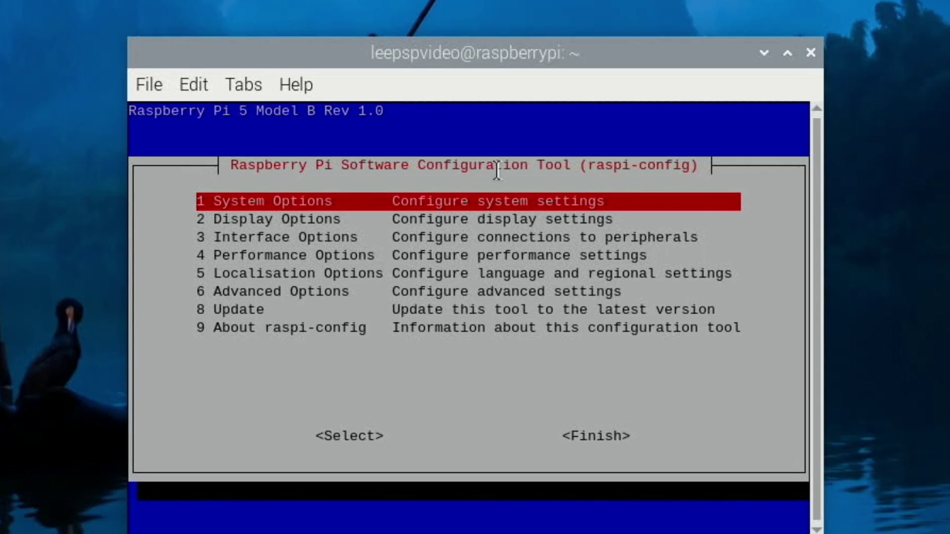
key("Down")
key("Down")
key("Down")
key("Down")
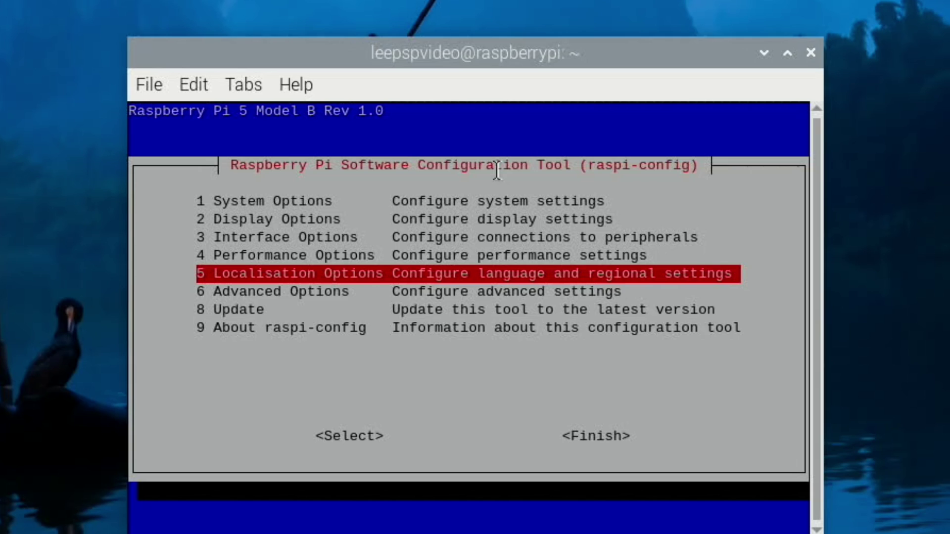
key("Down")
key("Return")
key("Down")
key("Down")
key("Down")
key("Down")
key("Down")
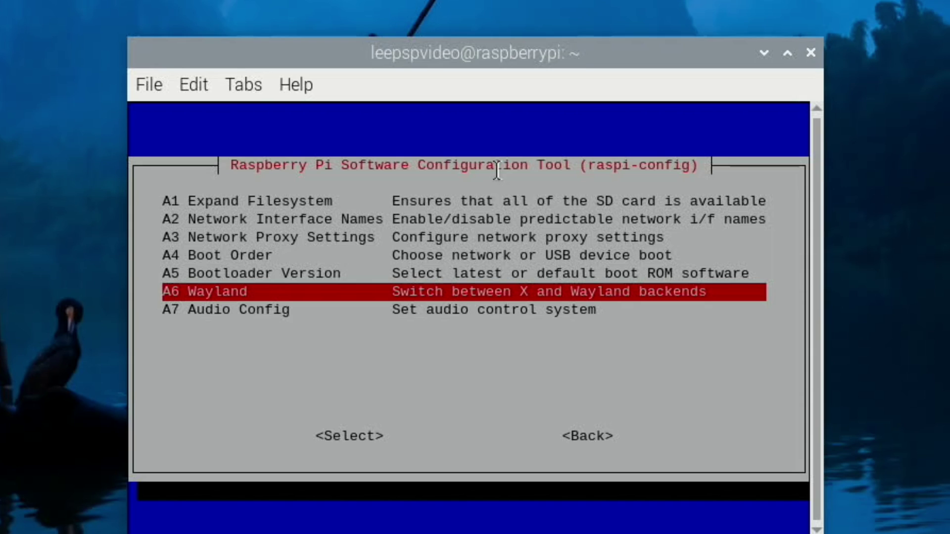
key("Return")
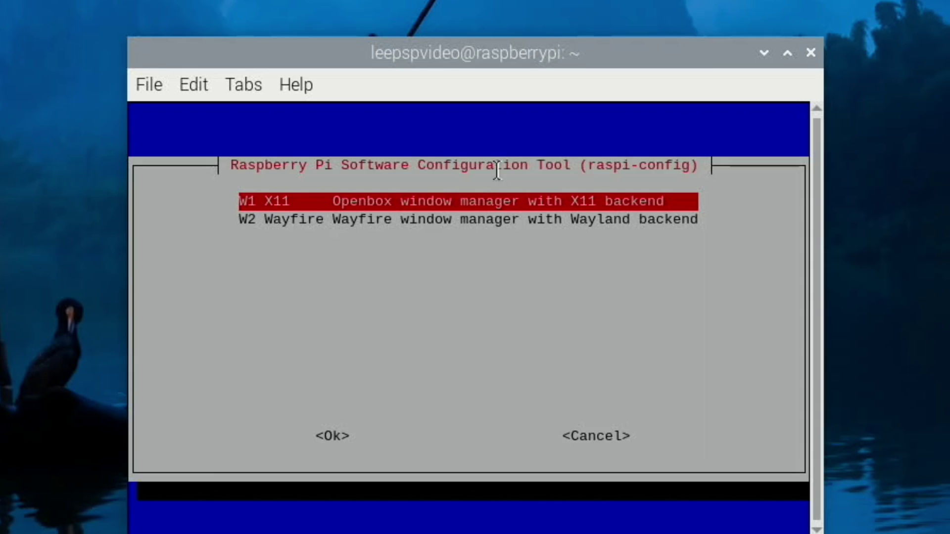
key("Return")
key("Return")
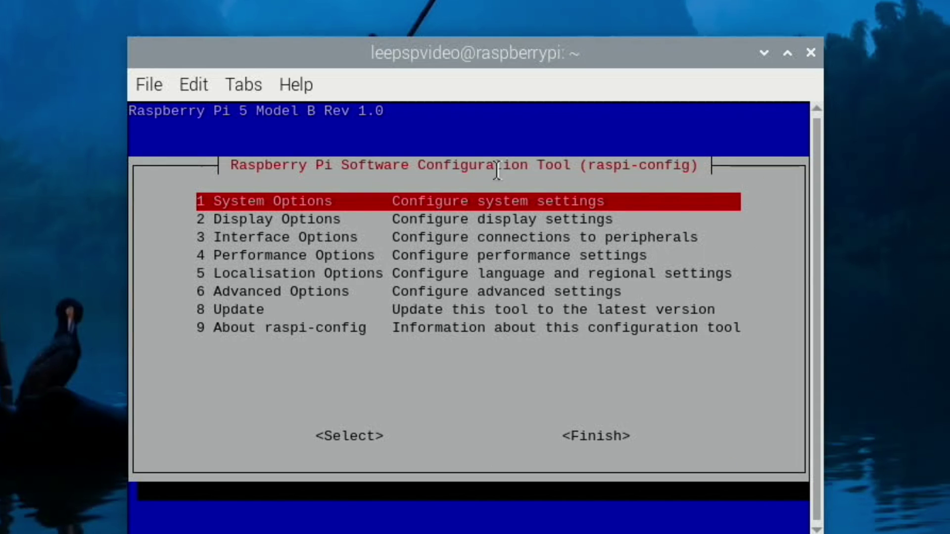
Finish raspi-config and accept rebooting the Pi now
key("Tab")
key("Tab")
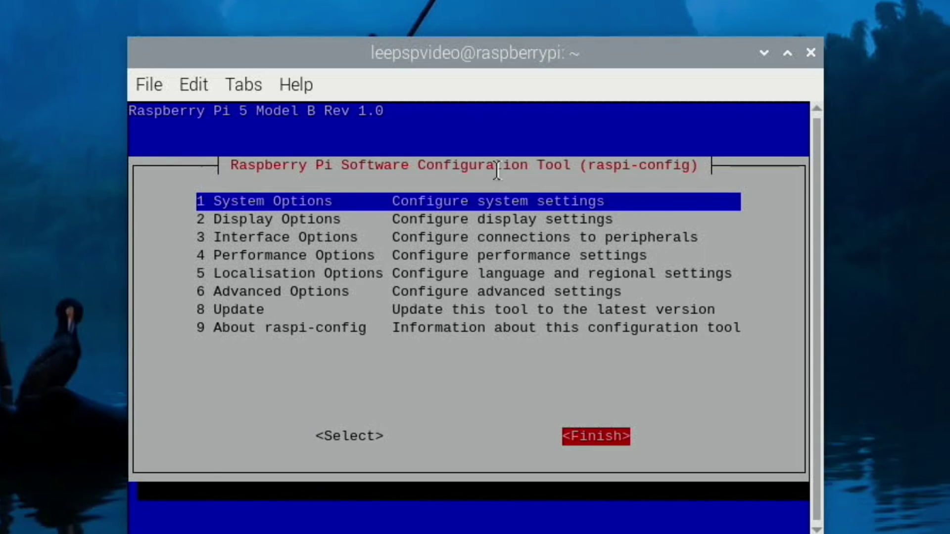
key("Return")
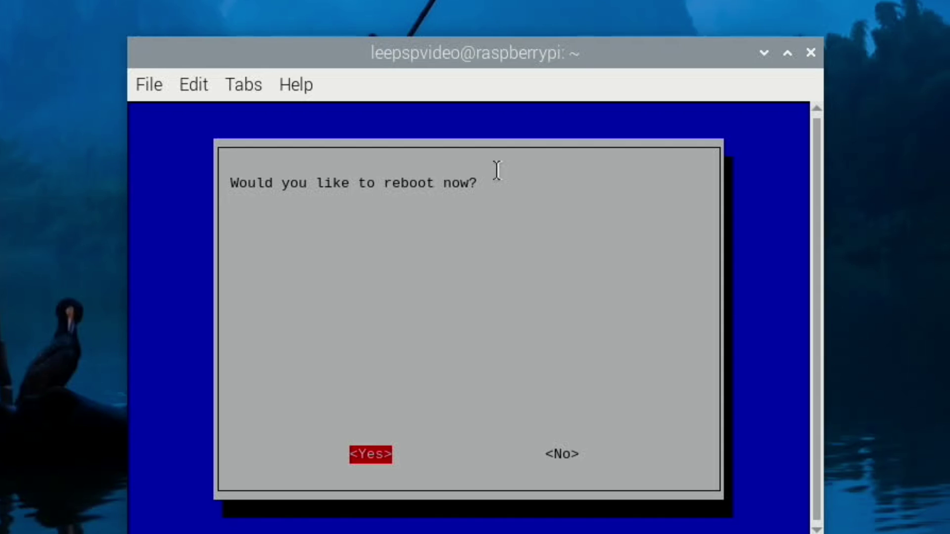
key("Return")
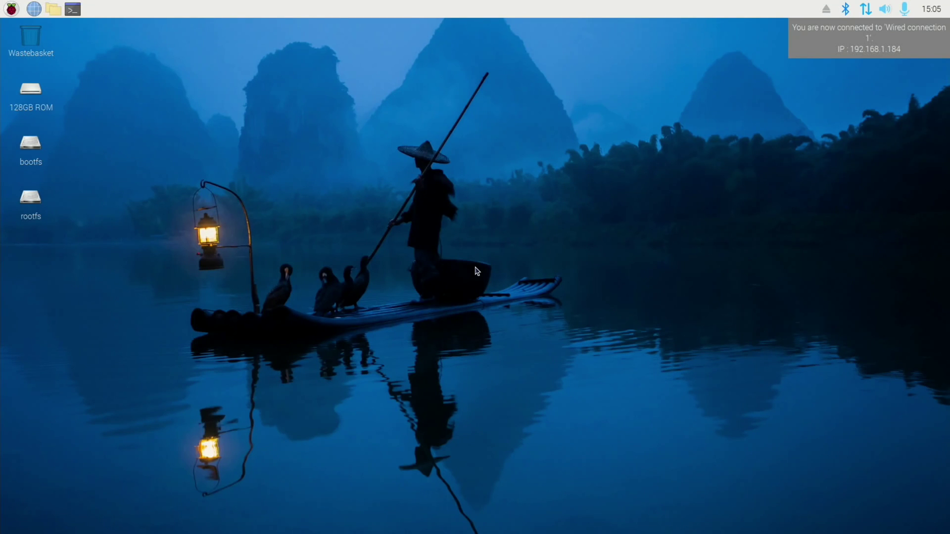
Run sudo raspi-config, enable VNC under 3 Interface Options > I2 VNC, then Finish
key("ctrl+alt+t")
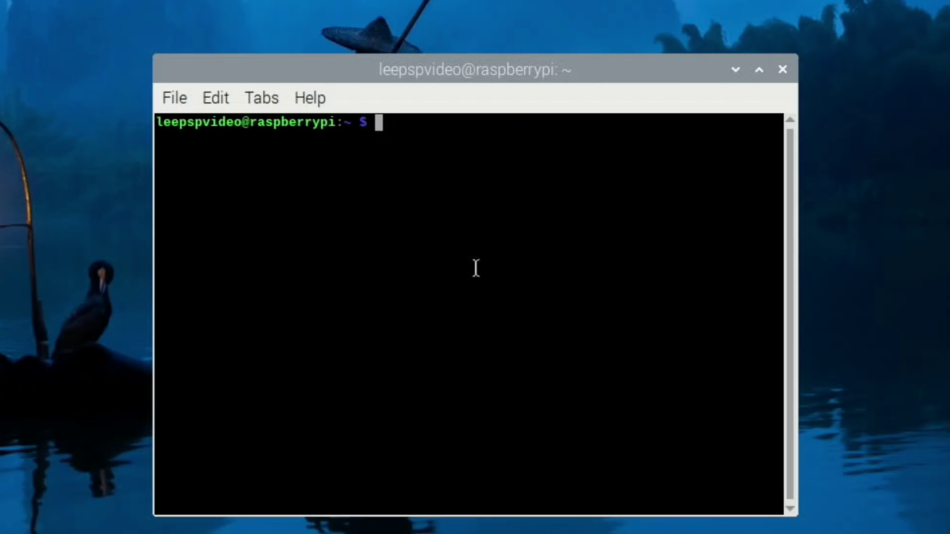
type("sudo raspi-config")
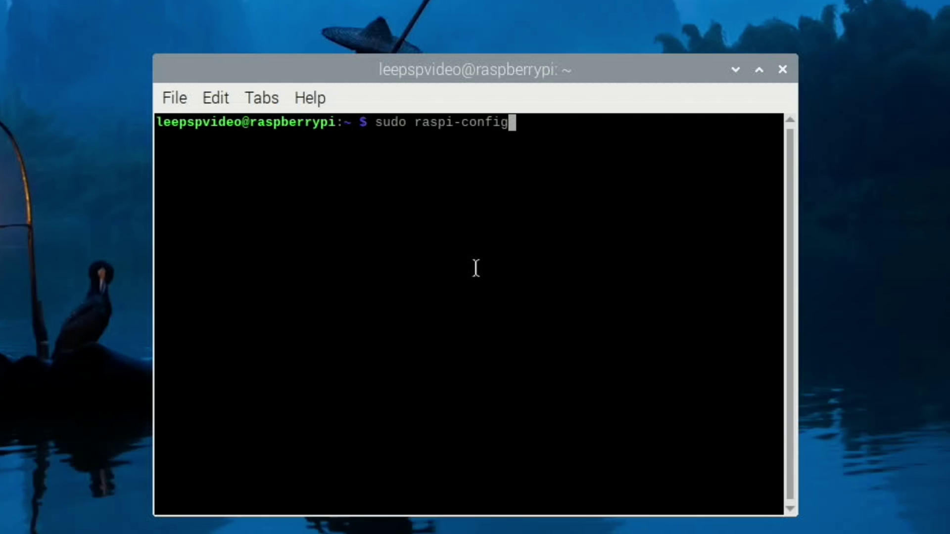
key("Return")
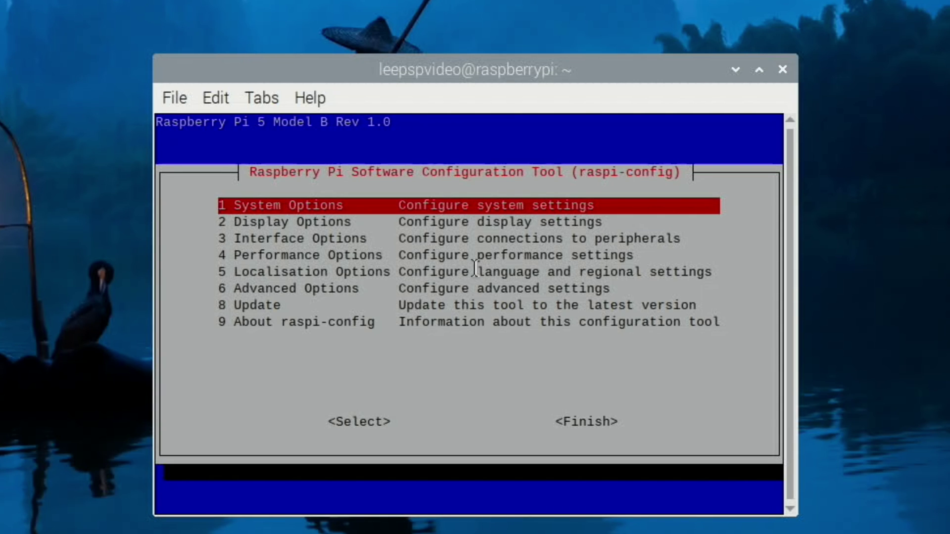
key("Down")
key("Down")
key("Return")
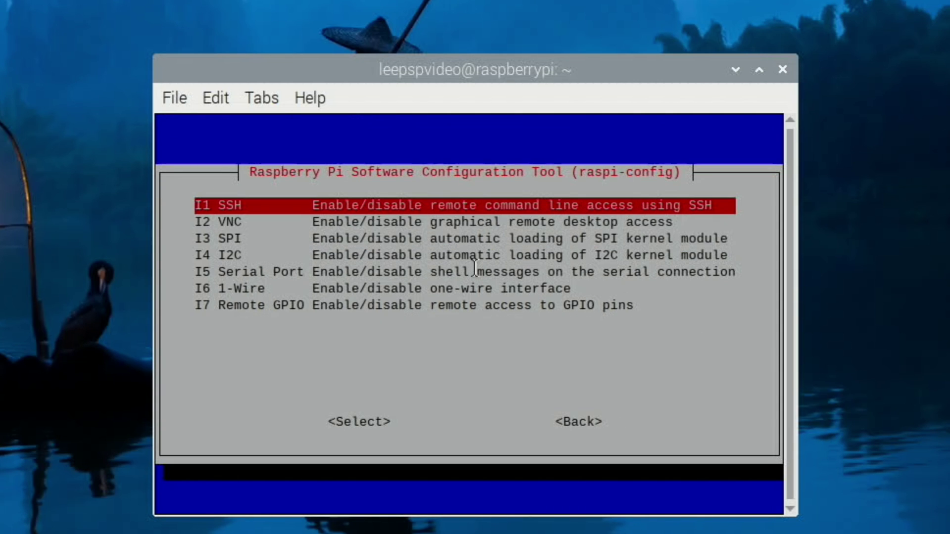
key("Down")
key("Return")
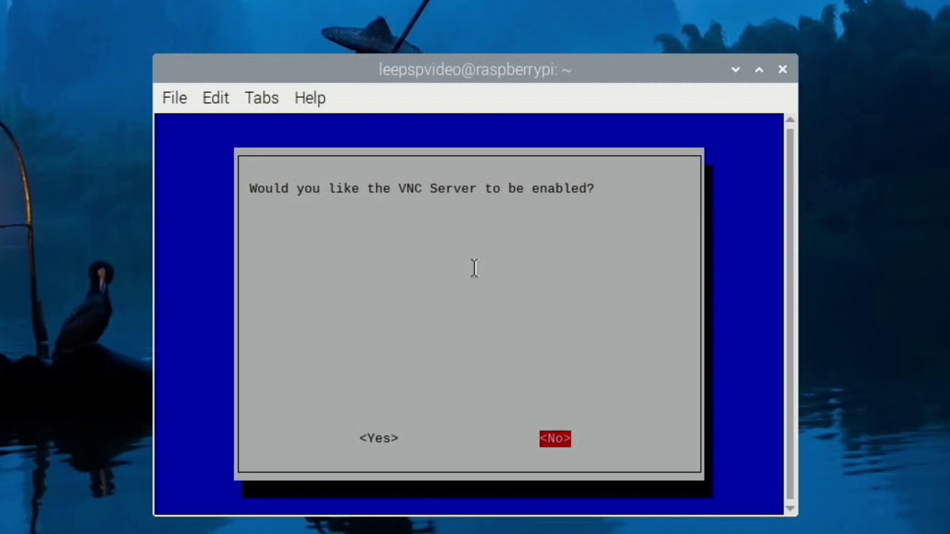
key("Left")
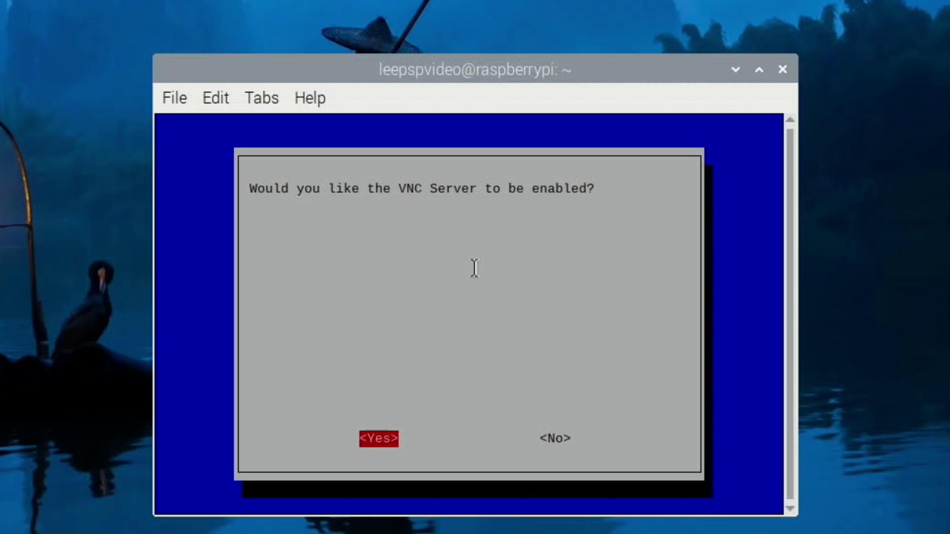
key("Return")
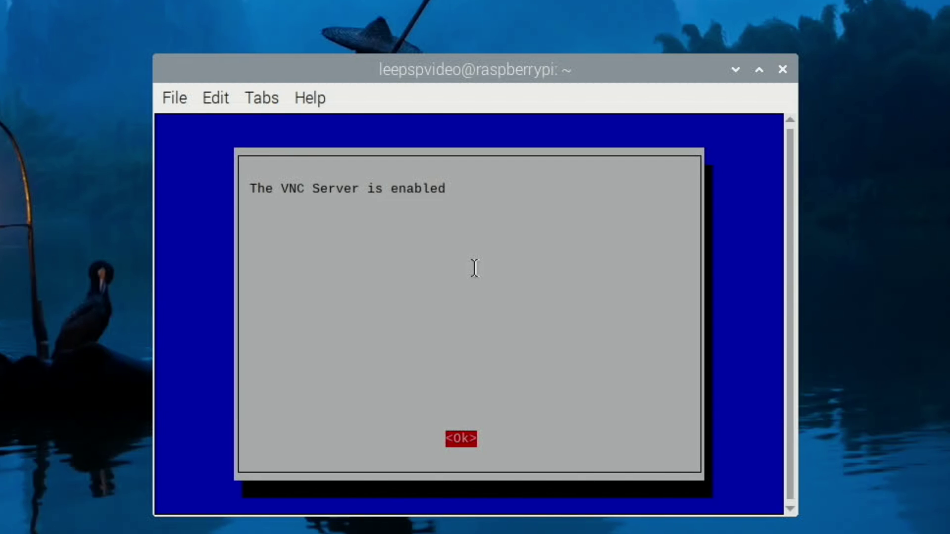
key("Return")
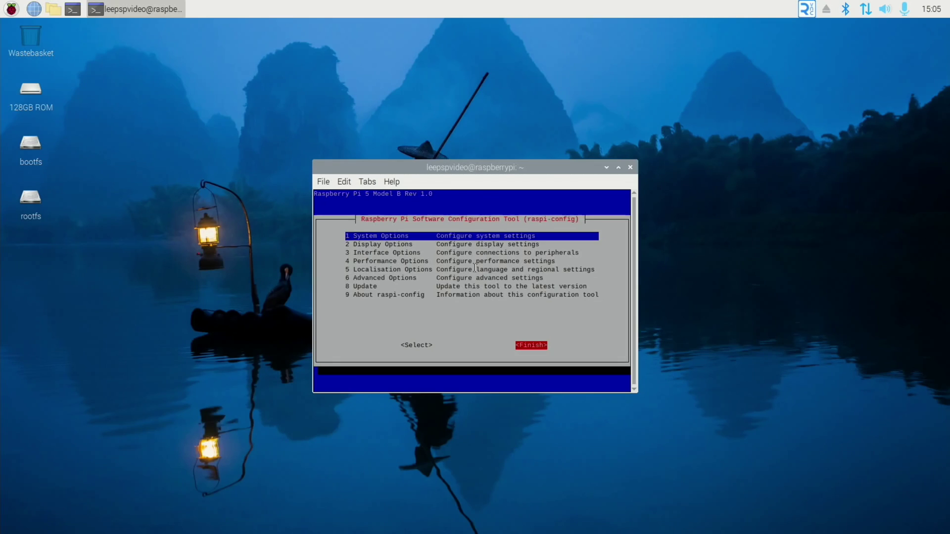
key("Return")
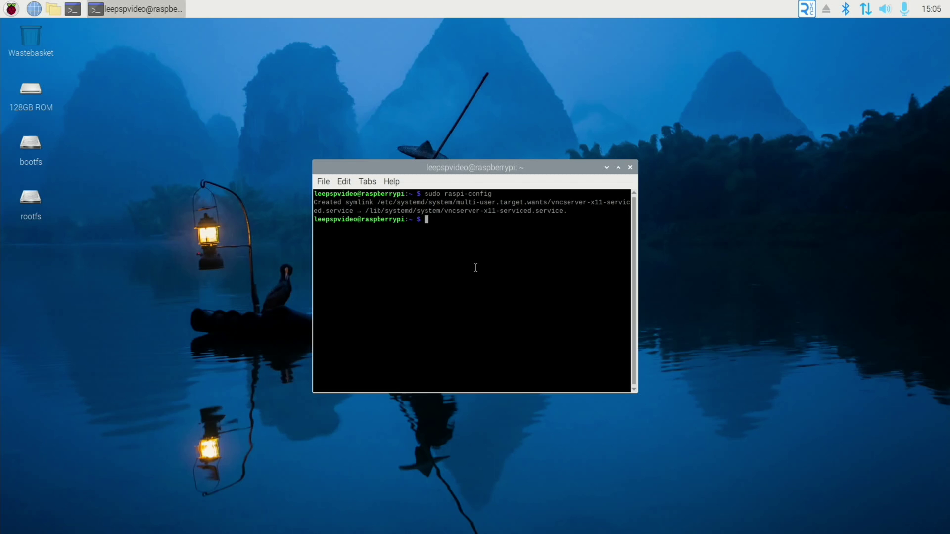
Close the terminal, open RealVNC Server from the tray, and enter the RealVNC account credentials
left_click(630, 167)
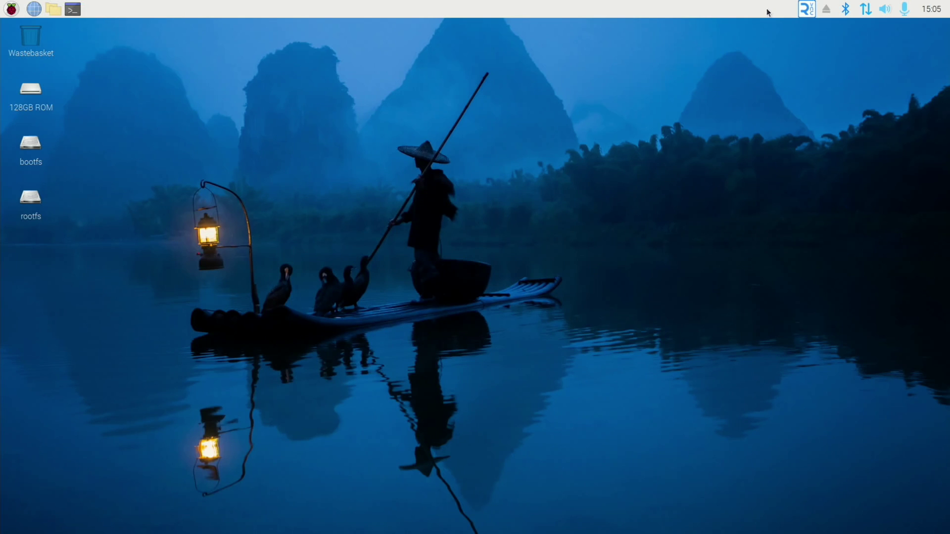
left_click(806, 9)
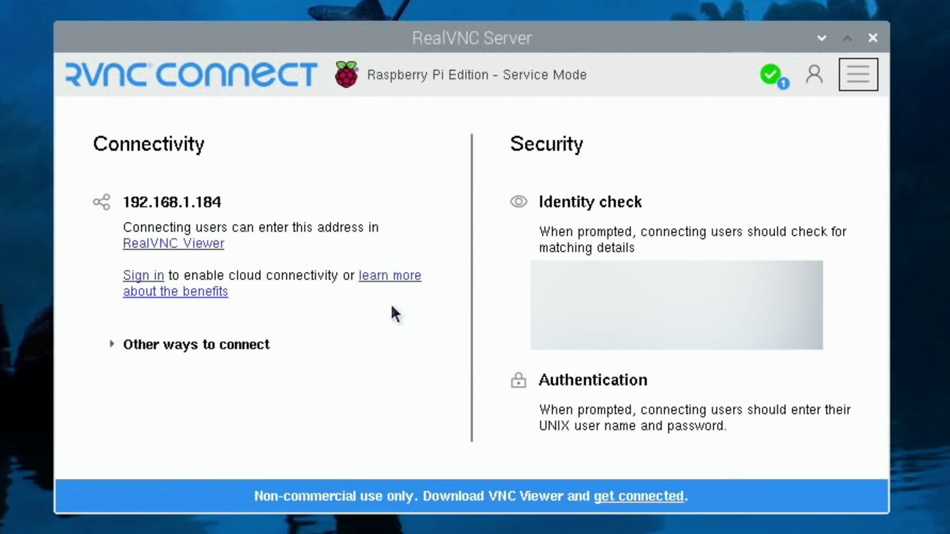
left_click(147, 280)
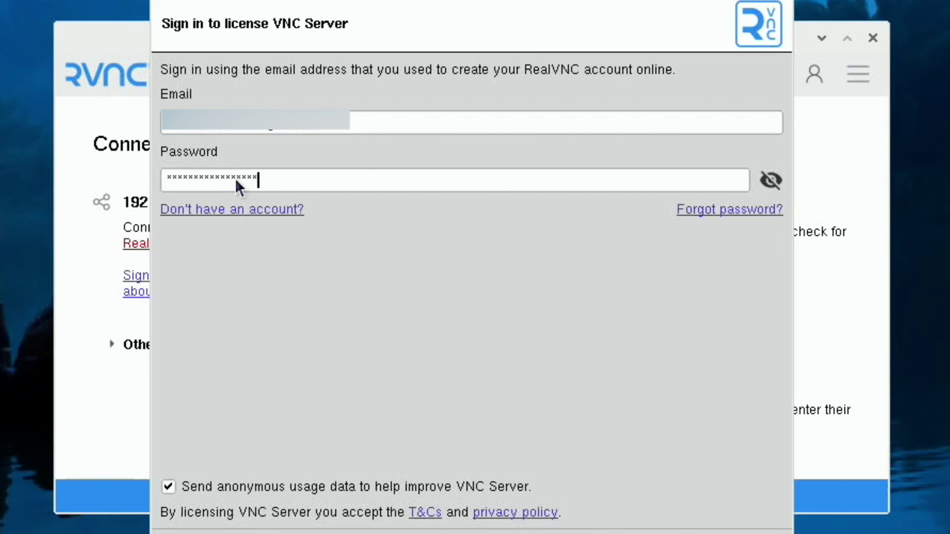
type("***")
Submit the sign-in, keep cloud and direct connections, and choose VNC password authentication
left_click(602, 504)
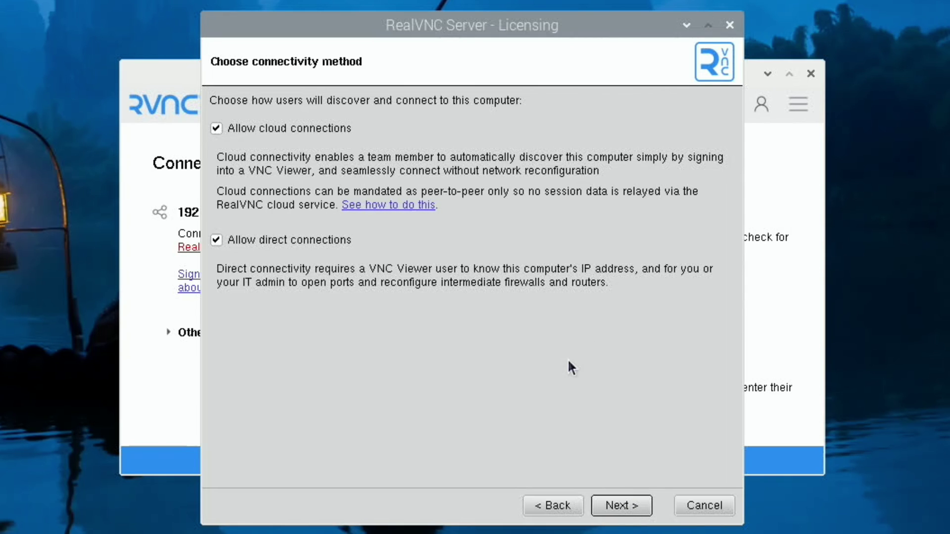
left_click(619, 505)
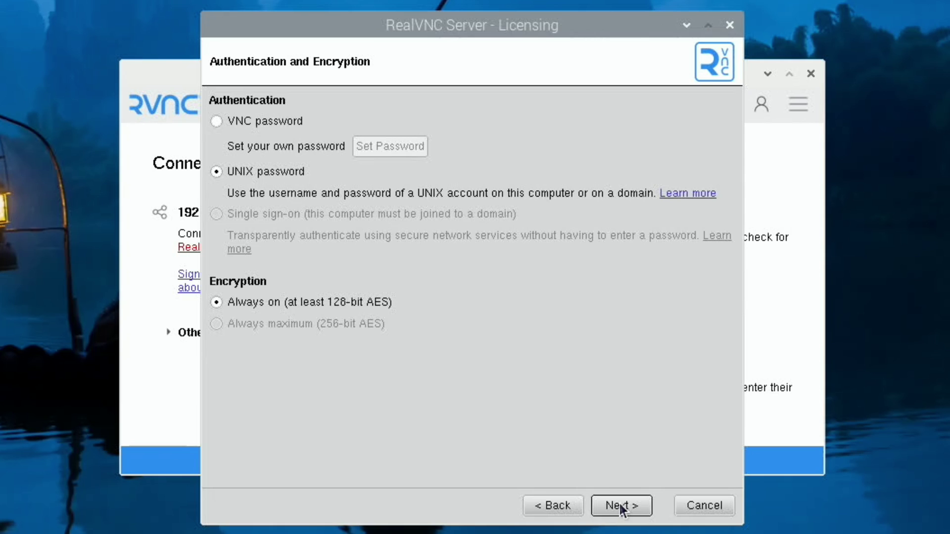
left_click(217, 121)
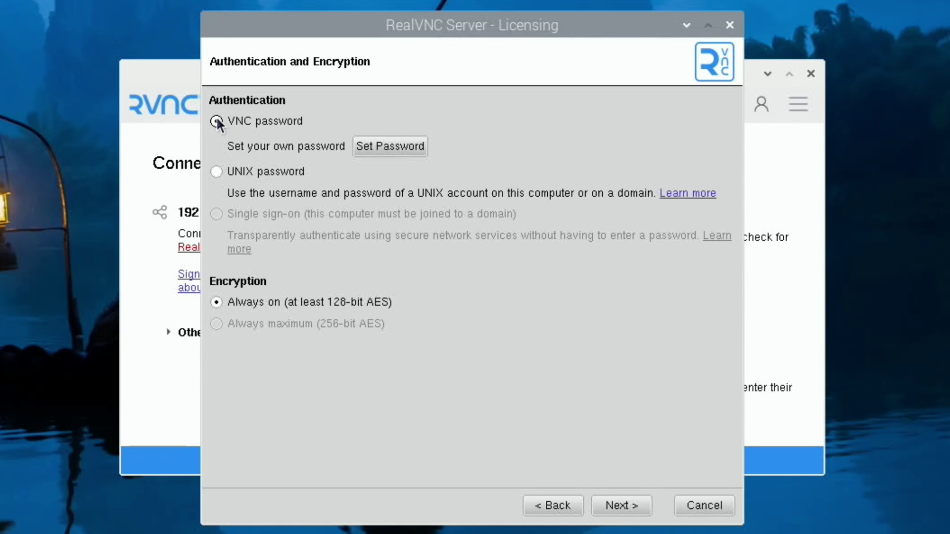
left_click(372, 147)
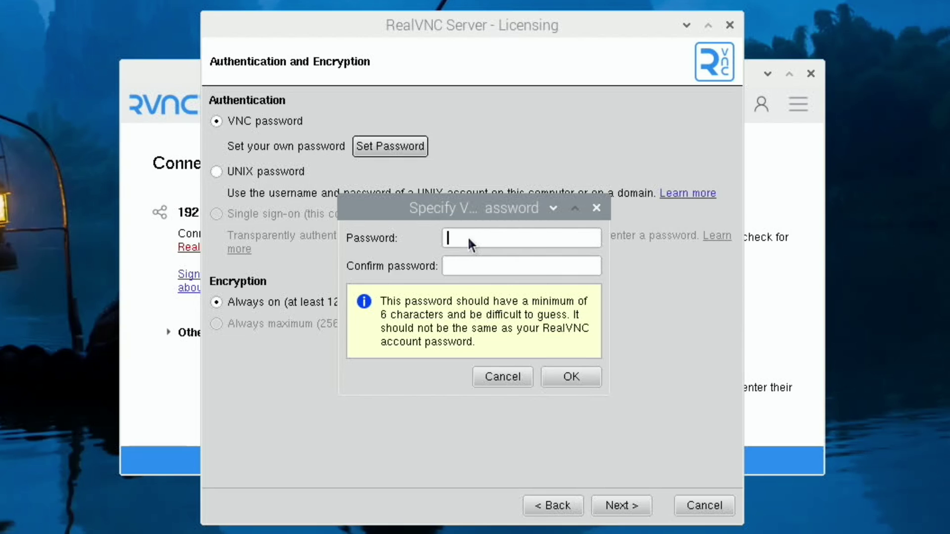
key("Escape")
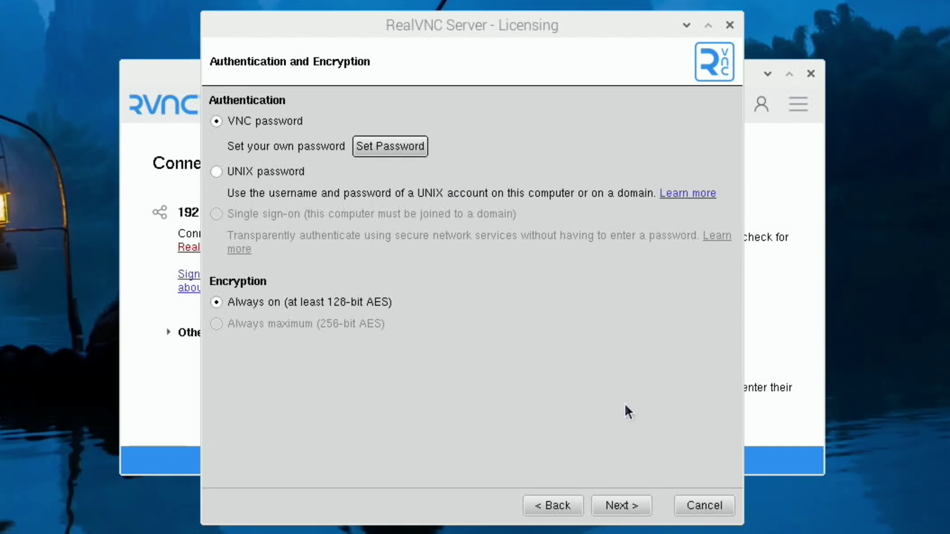
left_click(628, 507)
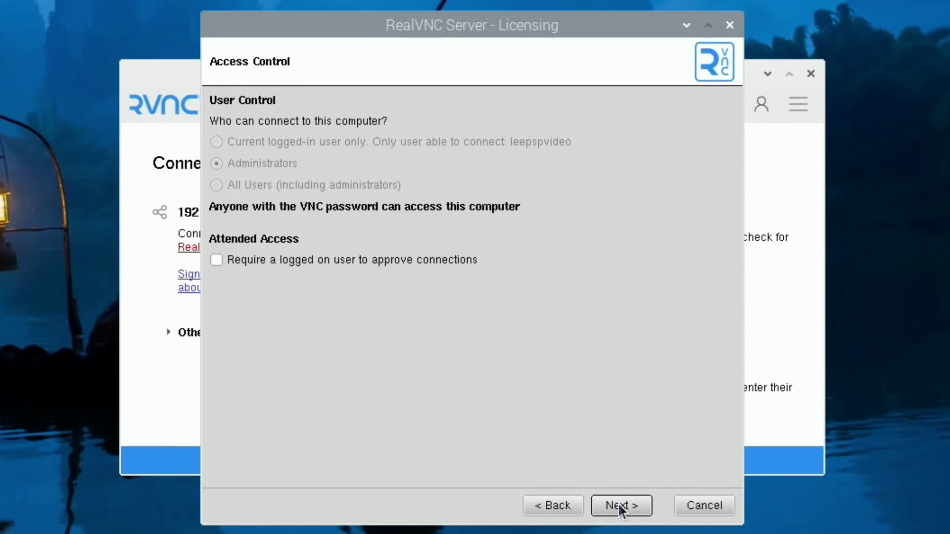
left_click(619, 505)
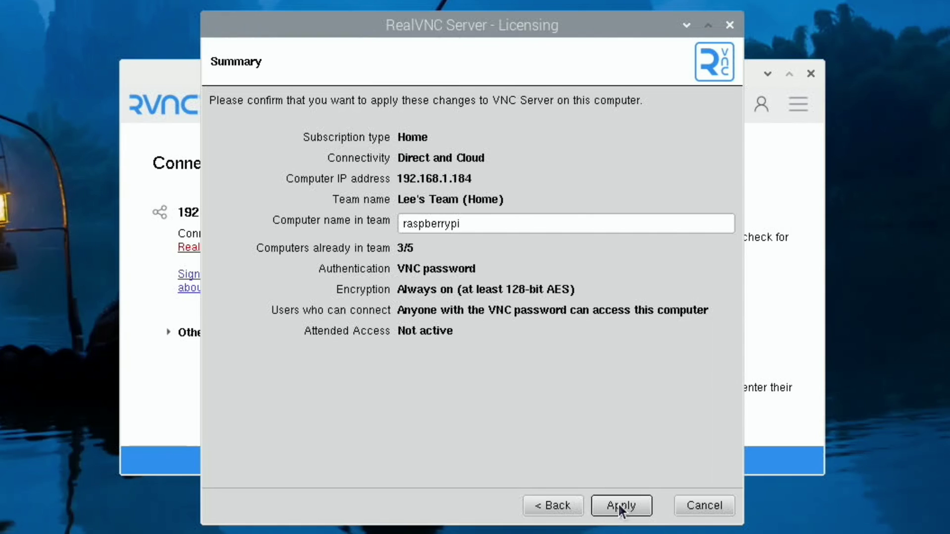
Rename the computer to Pi5X in the Home team and apply the licensing changes
left_click(481, 223)
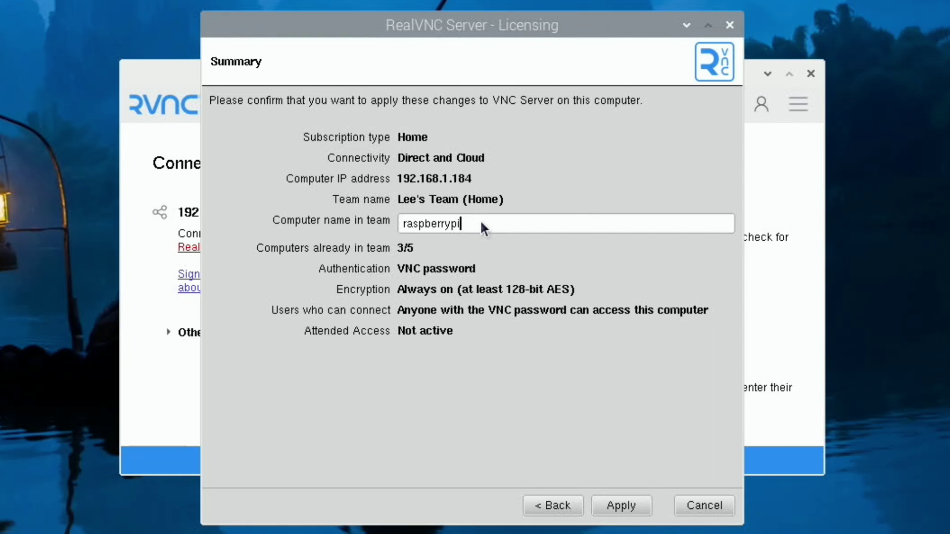
key("BackSpace")
key("BackSpace")
key("BackSpace")
key("BackSpace")
key("BackSpace")
key("BackSpace")
key("BackSpace")
key("BackSpace")
key("BackSpace")
key("BackSpace")
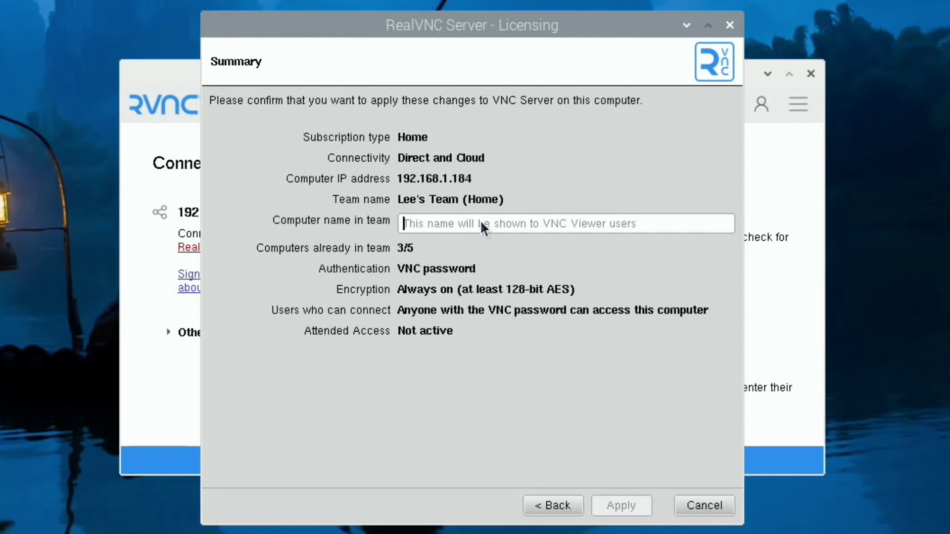
type("Pi5X")
left_click(627, 503)
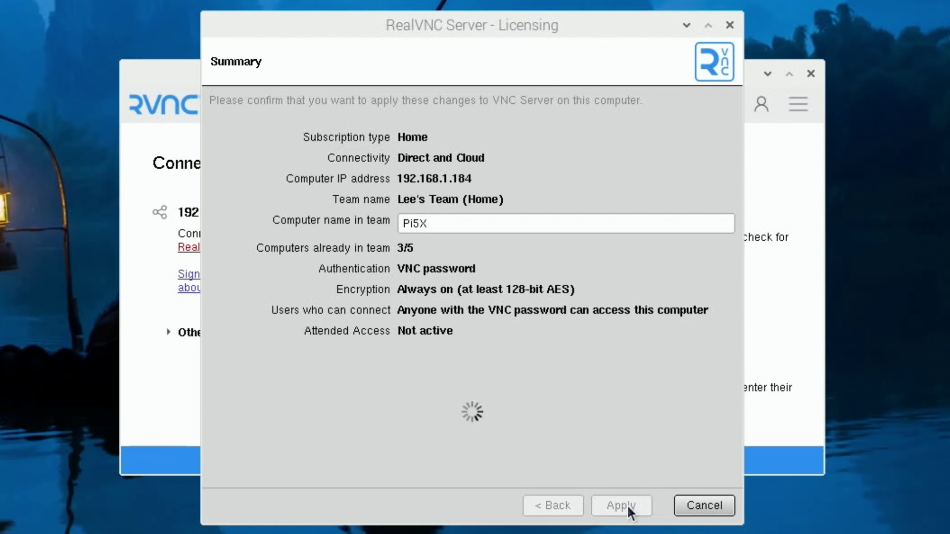
left_click(687, 506)
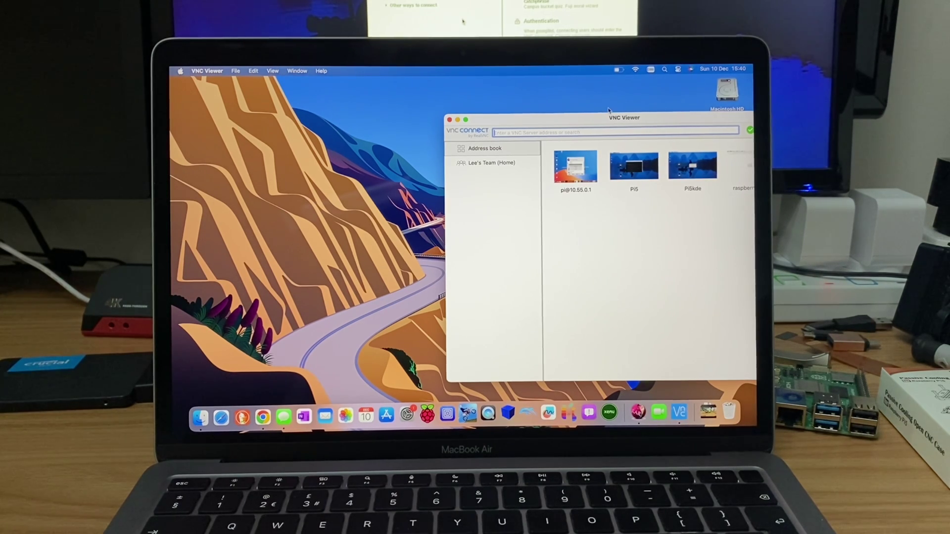
Join the personal hotspot Wi-Fi from Control Center and list the Home team's computers
left_click(678, 70)
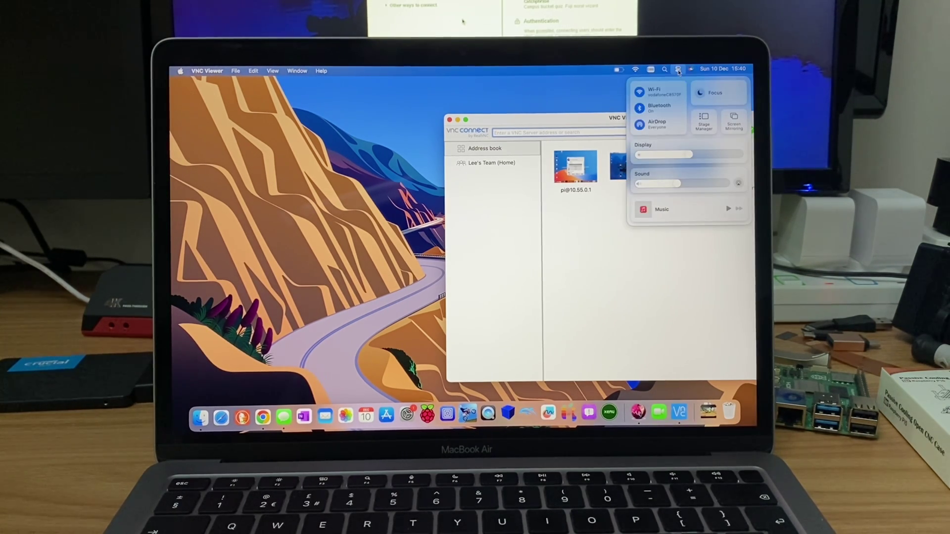
left_click(660, 91)
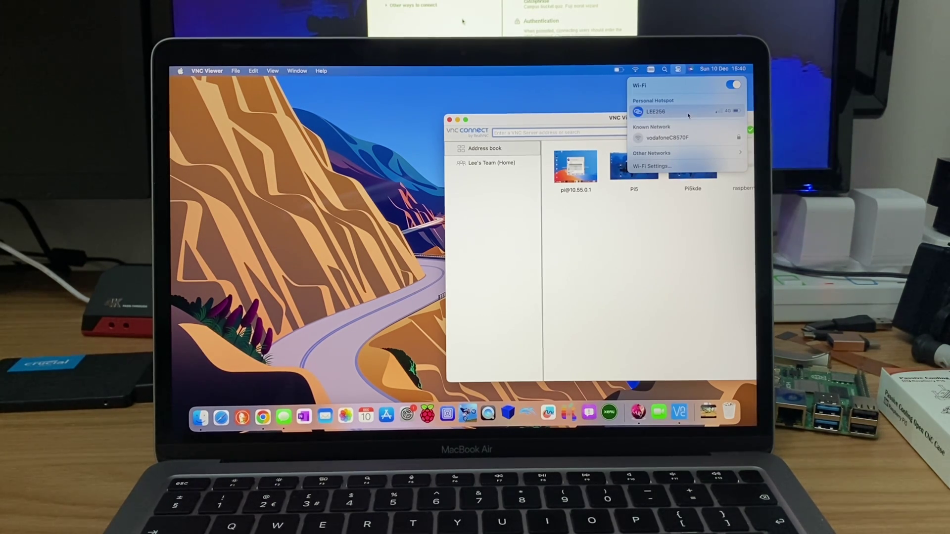
left_click(596, 208)
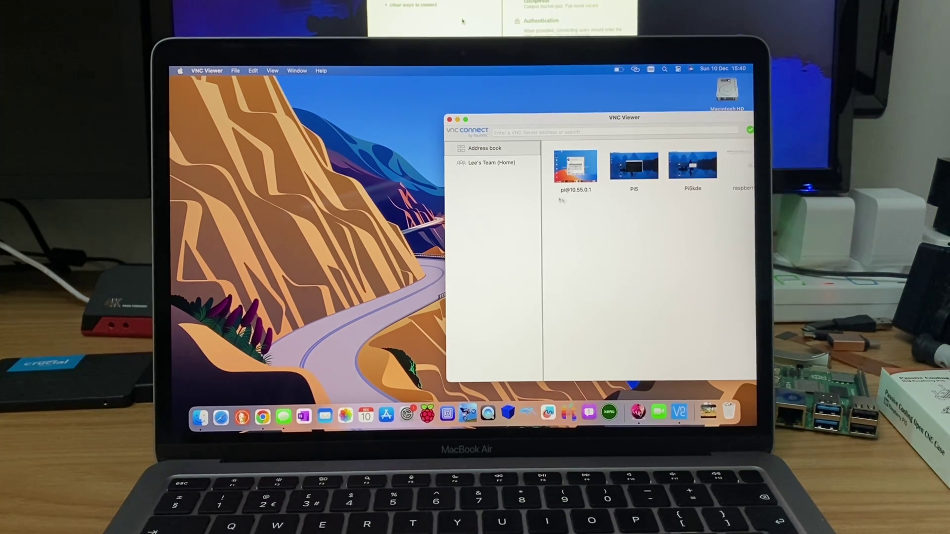
left_click(489, 164)
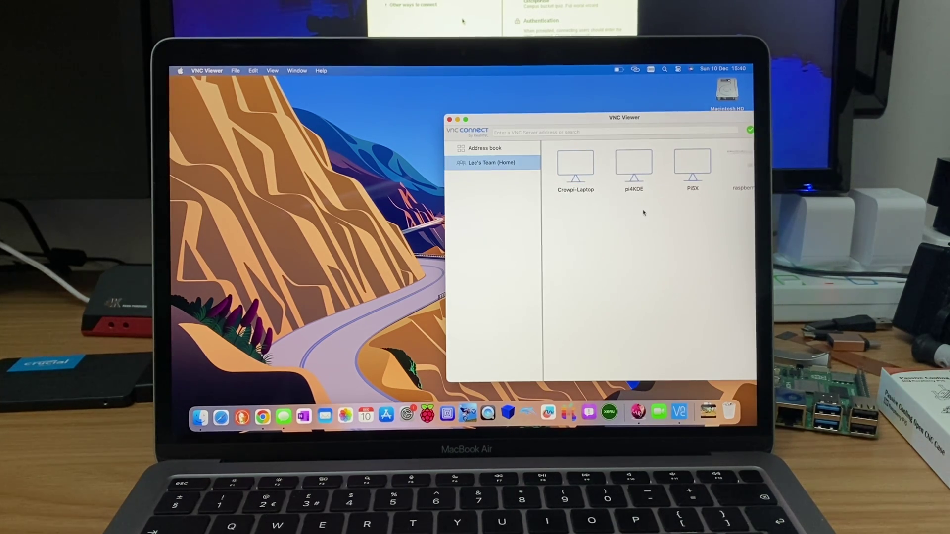
Connect to Pi5X, accept its identity and VNC password, and view it full screen
left_click(692, 169)
double_click(684, 168)
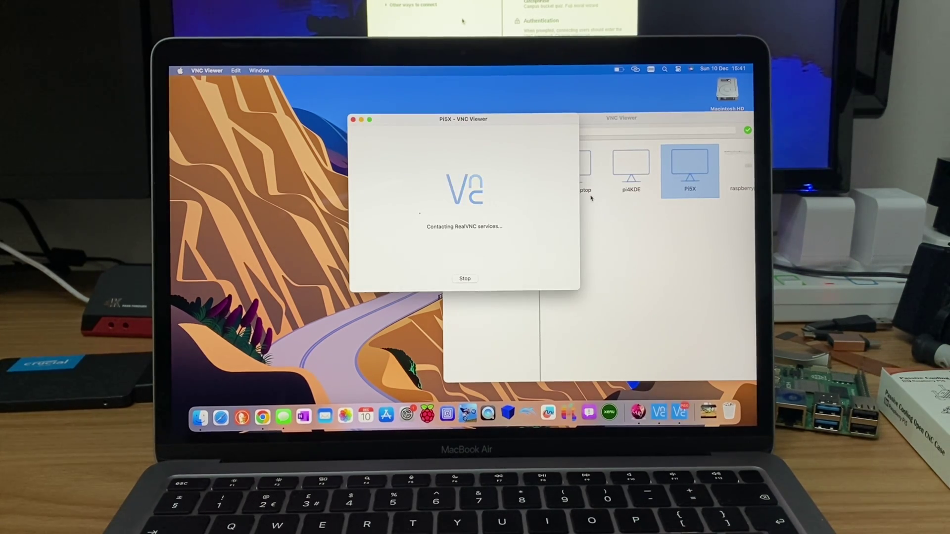
left_click(526, 251)
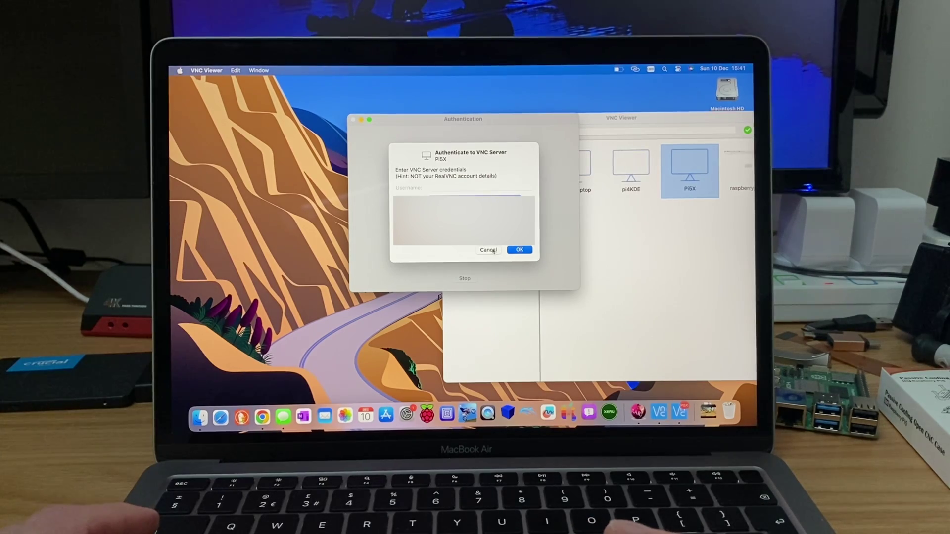
left_click(515, 250)
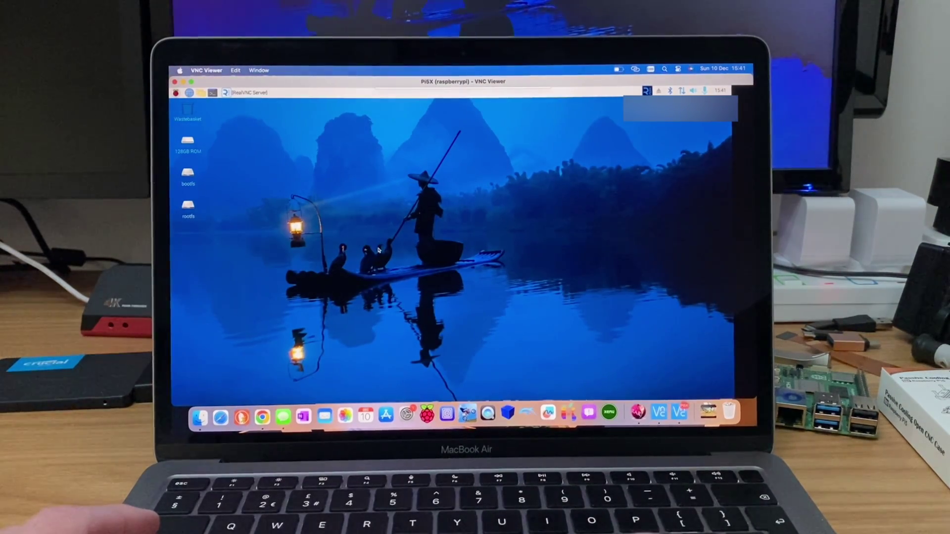
left_click(191, 82)
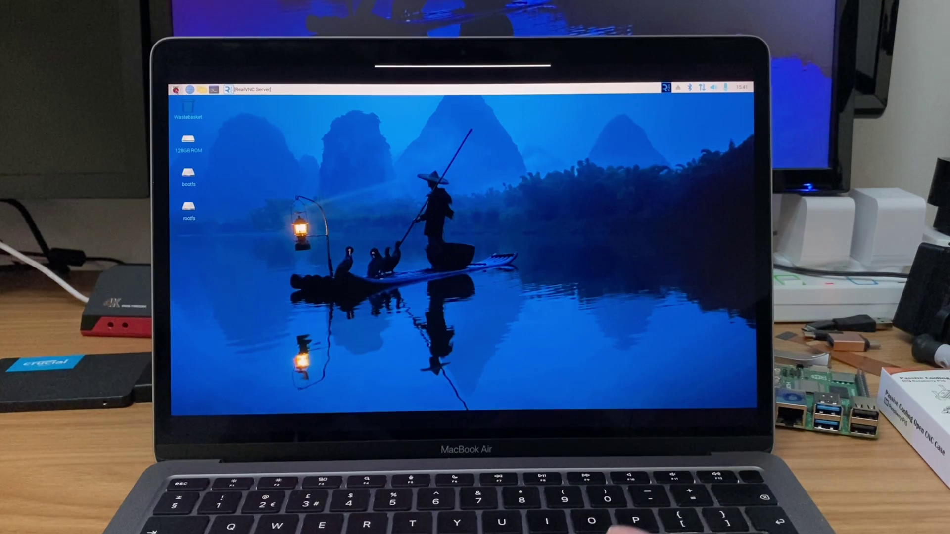
Launch Raspberry Pi Imager from Accessories, then Chromium from the Pi's taskbar
left_click(175, 90)
mouse_move(202, 157)
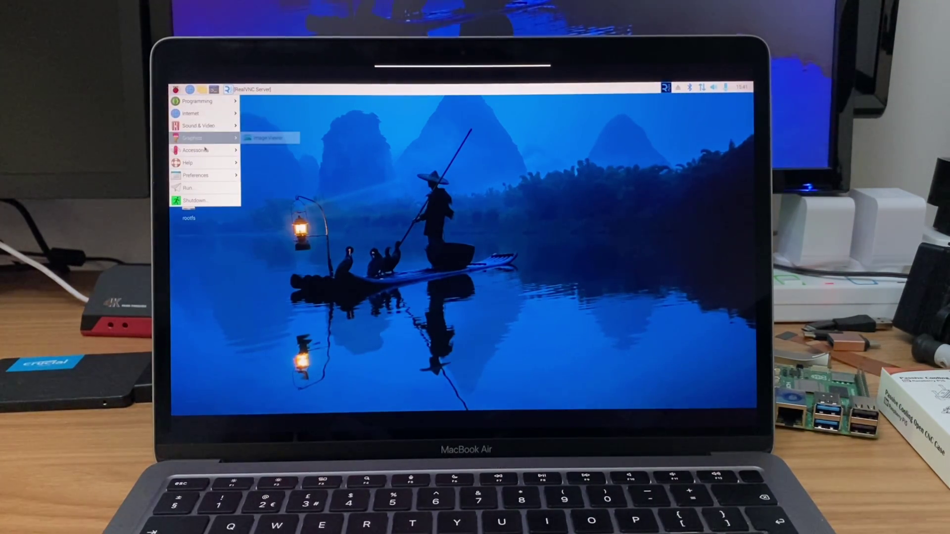
mouse_move(206, 153)
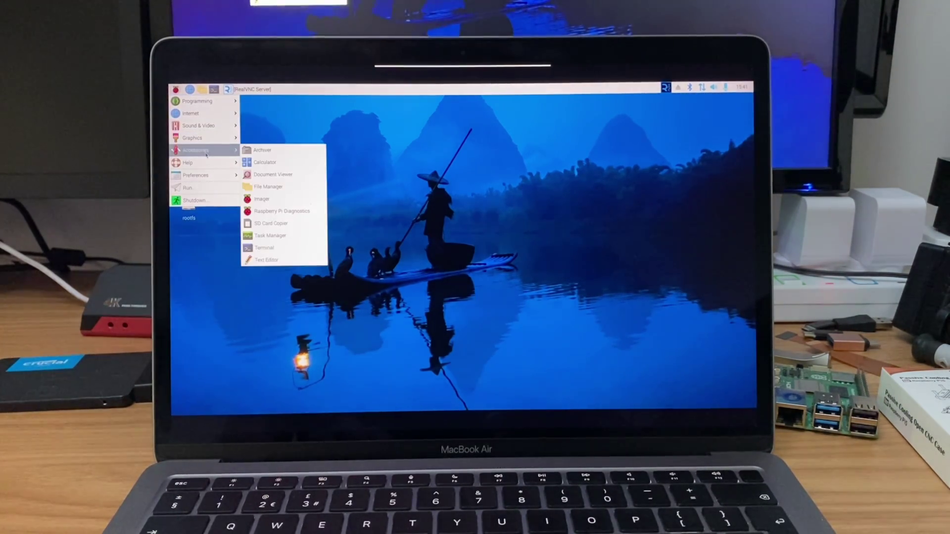
left_click(270, 200)
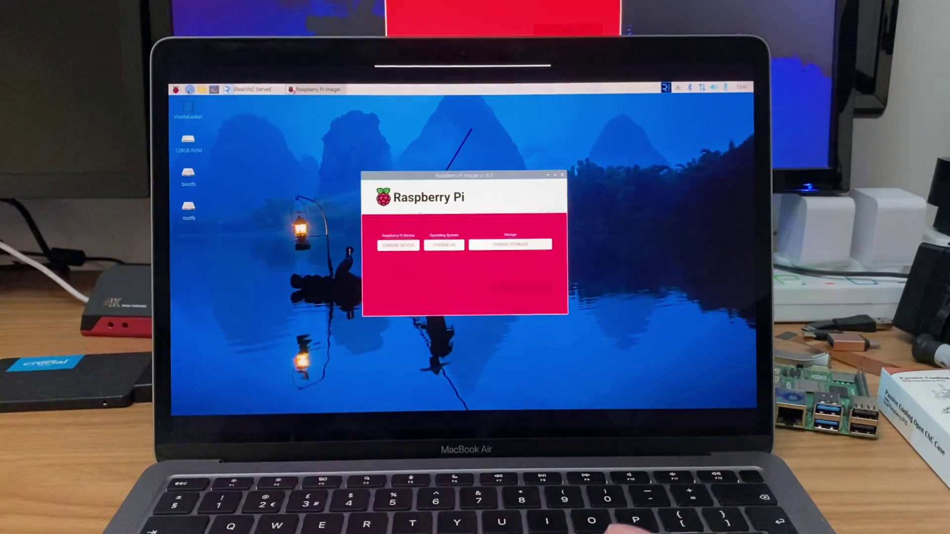
left_click(189, 91)
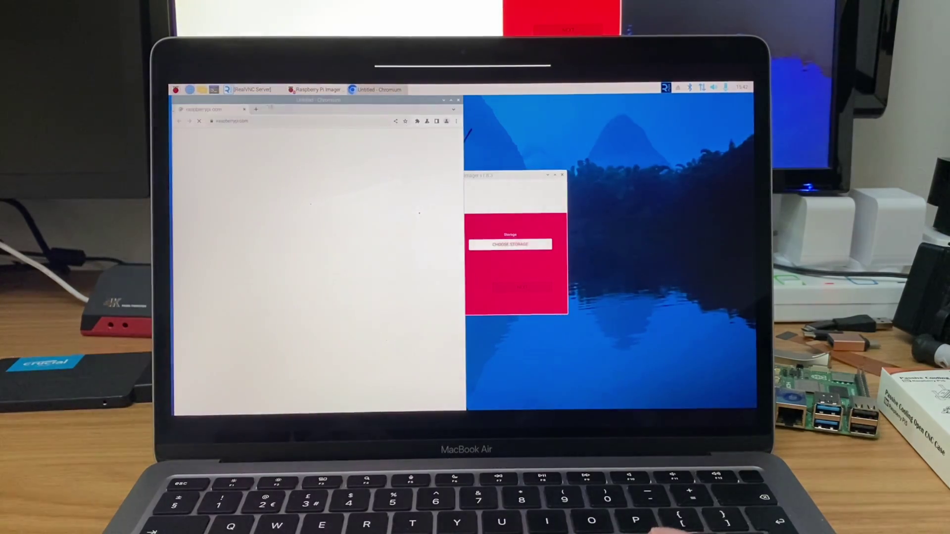
Search for 'bbc sport' in Chromium's address bar and maximise the browser window
left_click(263, 121)
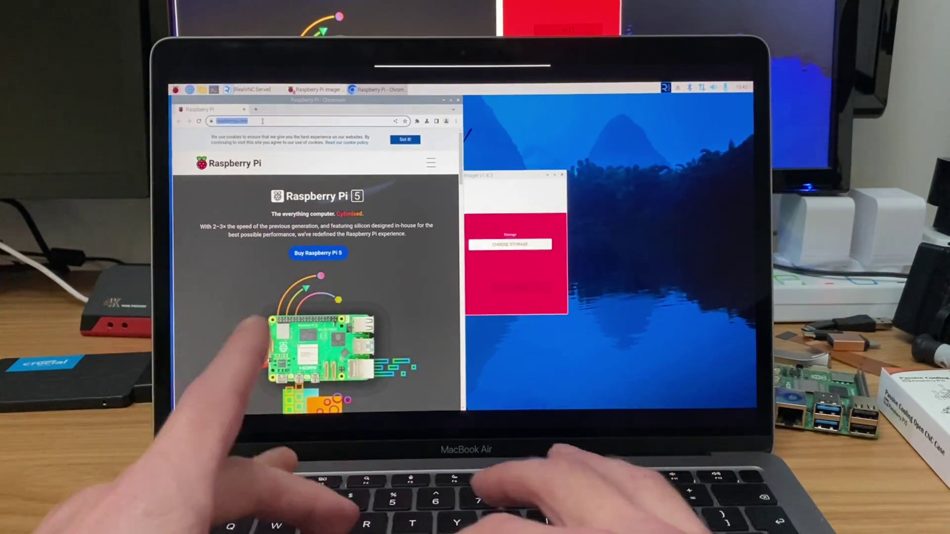
type("bbc sport")
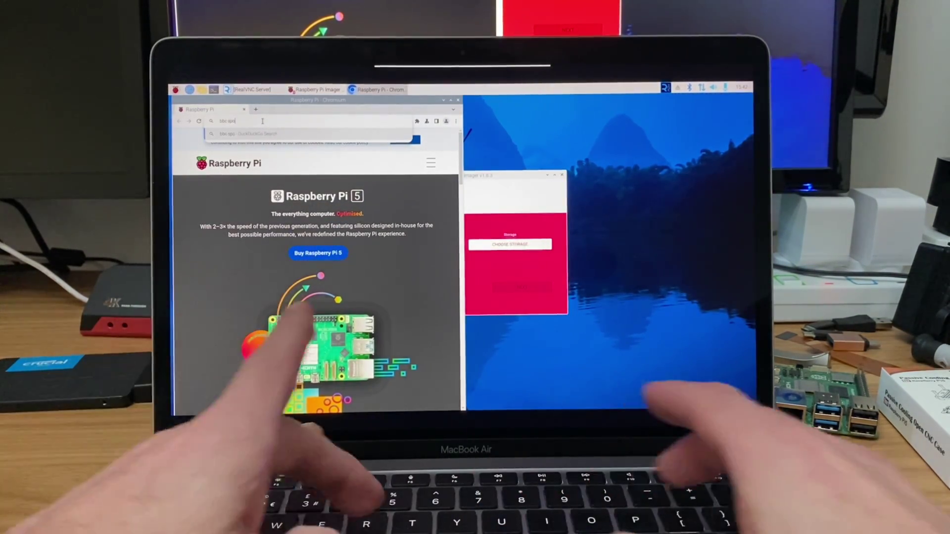
key("Return")
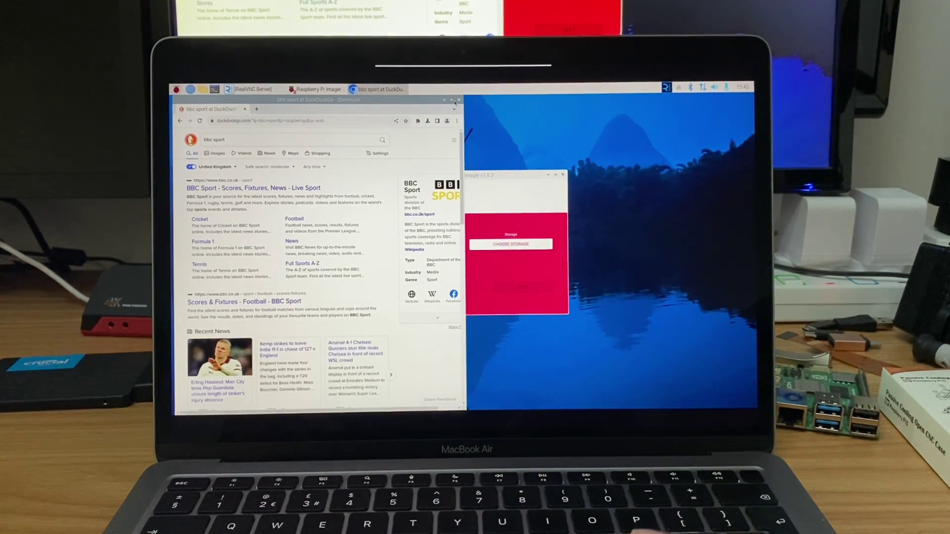
double_click(409, 99)
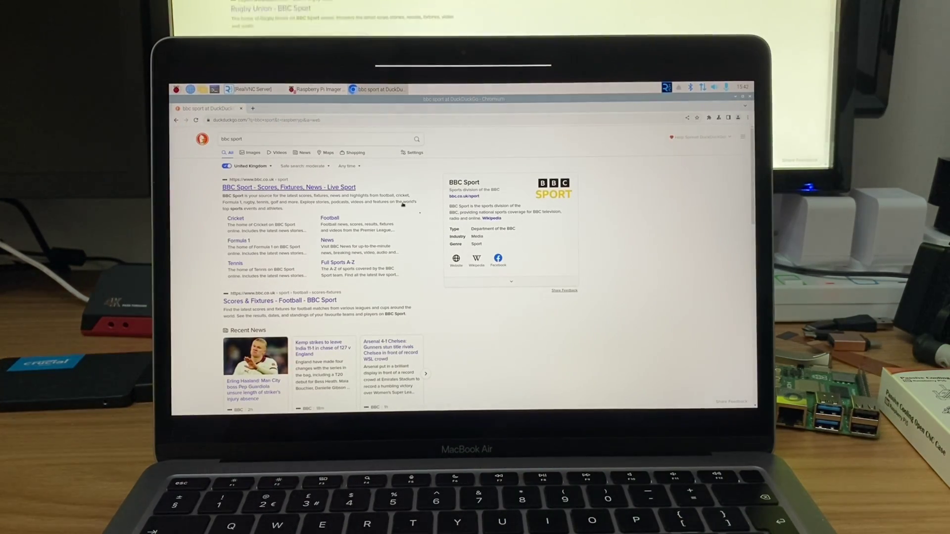
scroll(332, 237, "down", 5)
scroll(332, 238, "up", 5)
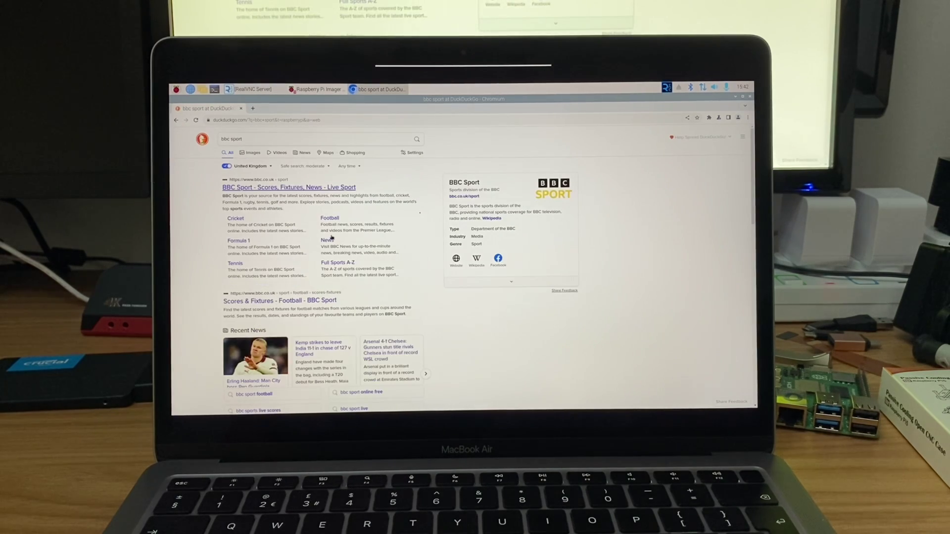
Open the BBC Sport result, scroll through the page, then minimise Chromium
left_click(288, 187)
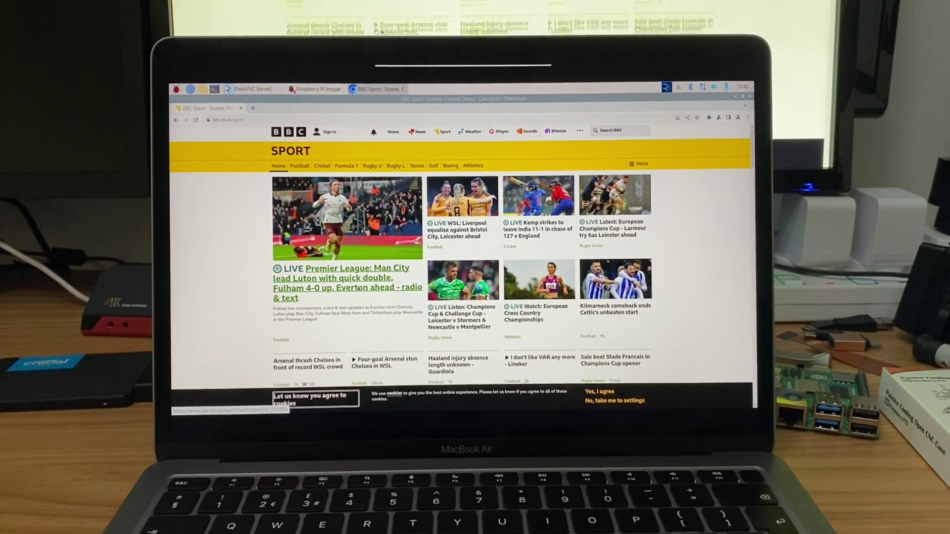
scroll(358, 287, "down", 5)
scroll(359, 289, "up", 3)
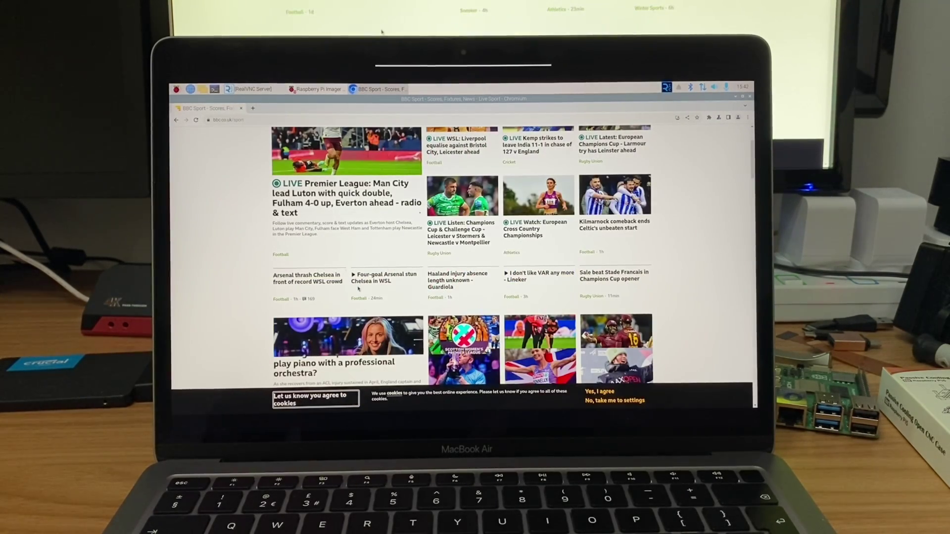
scroll(359, 289, "down", 3)
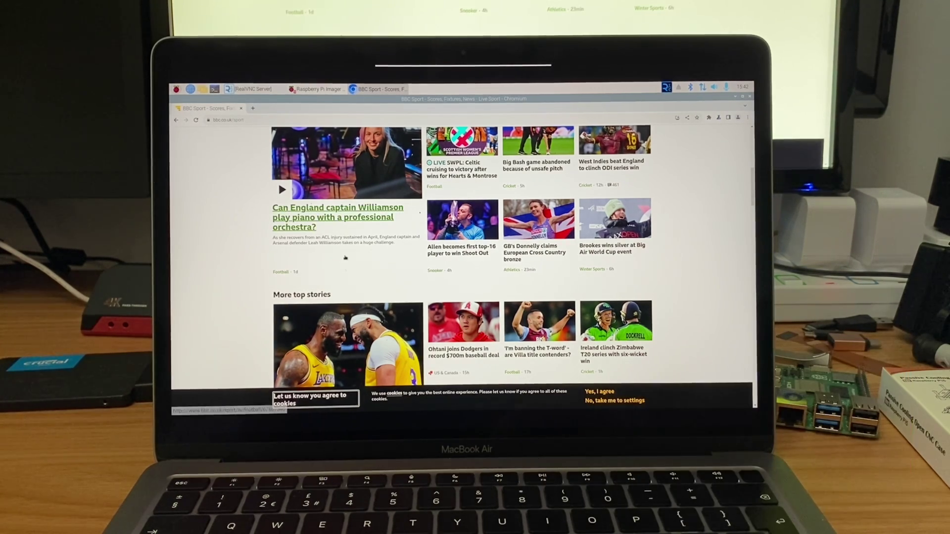
scroll(345, 257, "up", 1)
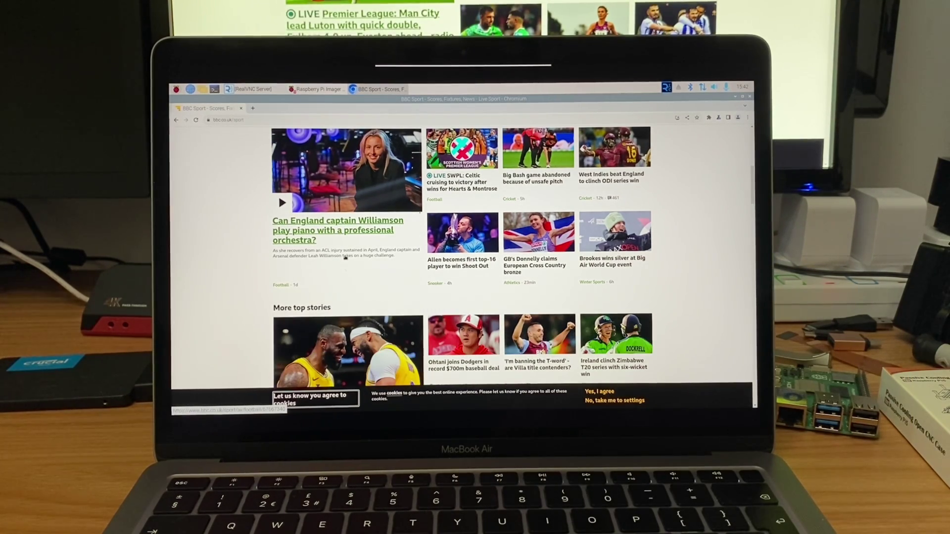
scroll(346, 257, "up", 4)
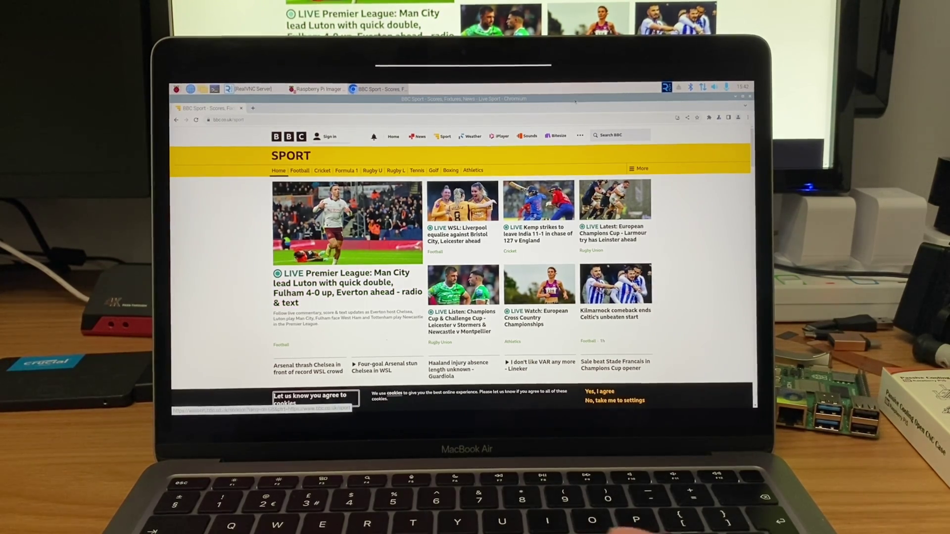
left_click(735, 97)
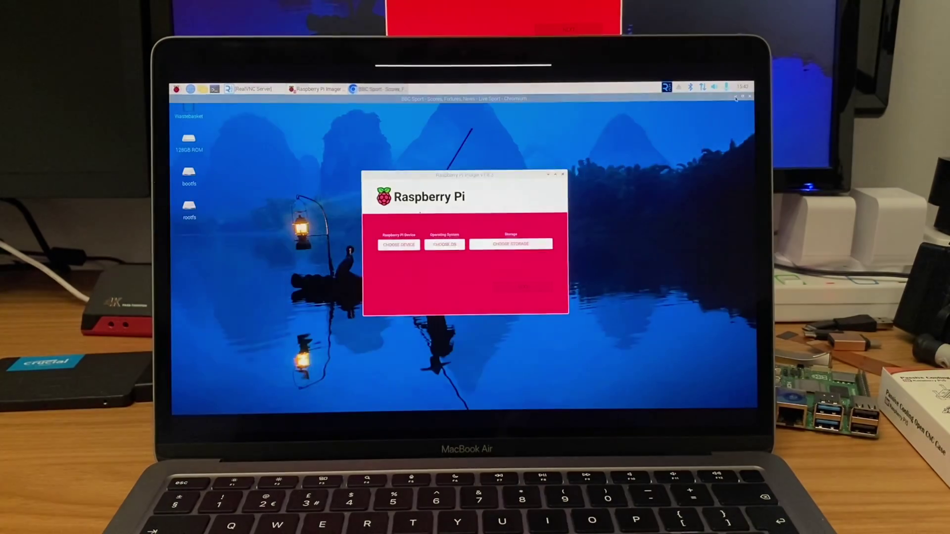